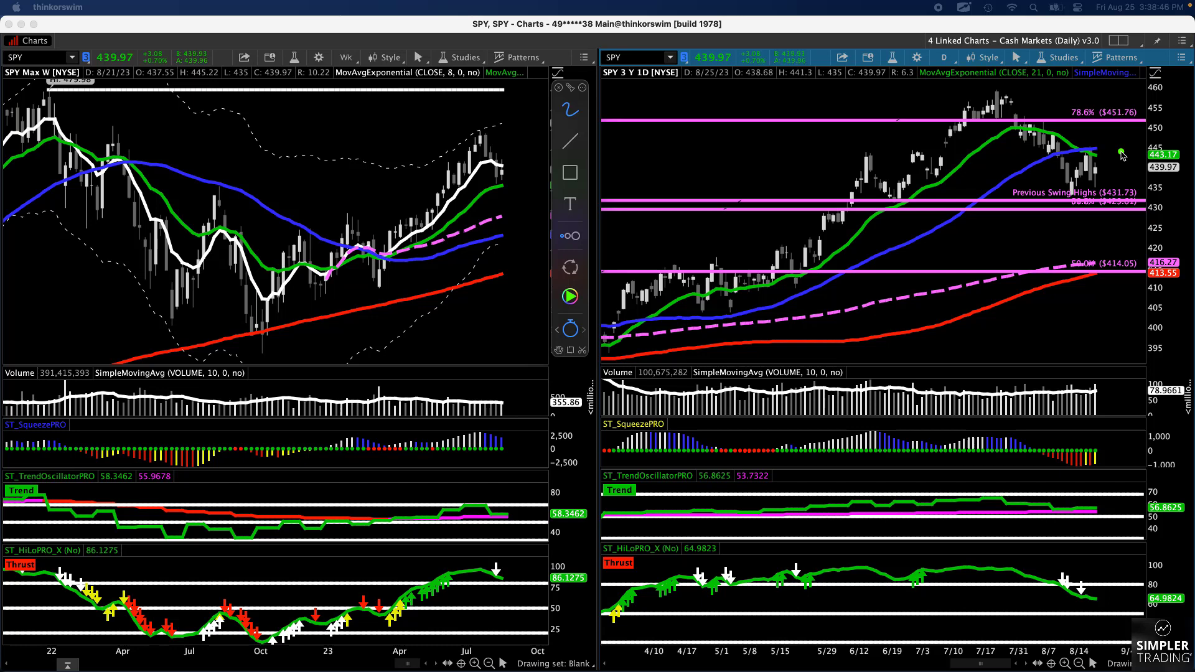
Mark the $440 price area with a horizontal line on the SPY daily chart, clear it, and circle the 78.6% ($451.76) label.
left_click_drag(826, 168, 1121, 168)
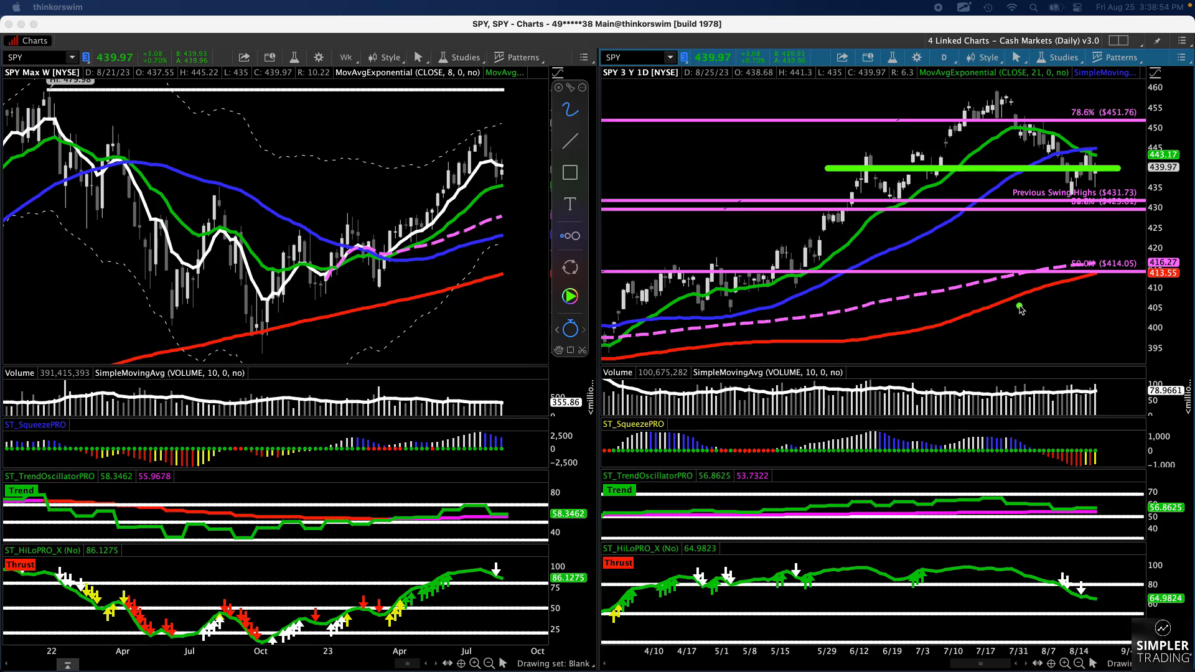
left_click(566, 111)
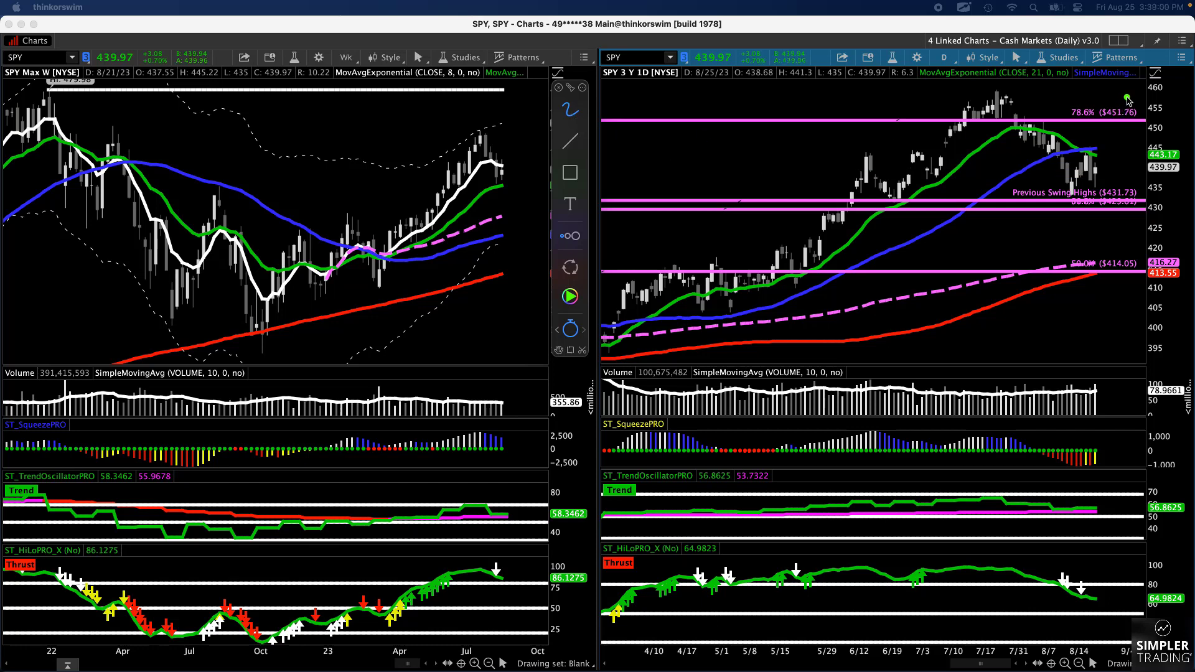
mouse_move(1128, 98)
left_mouse_down()
mouse_move(1061, 112)
mouse_move(1092, 131)
mouse_move(1158, 115)
mouse_move(1126, 98)
left_mouse_up()
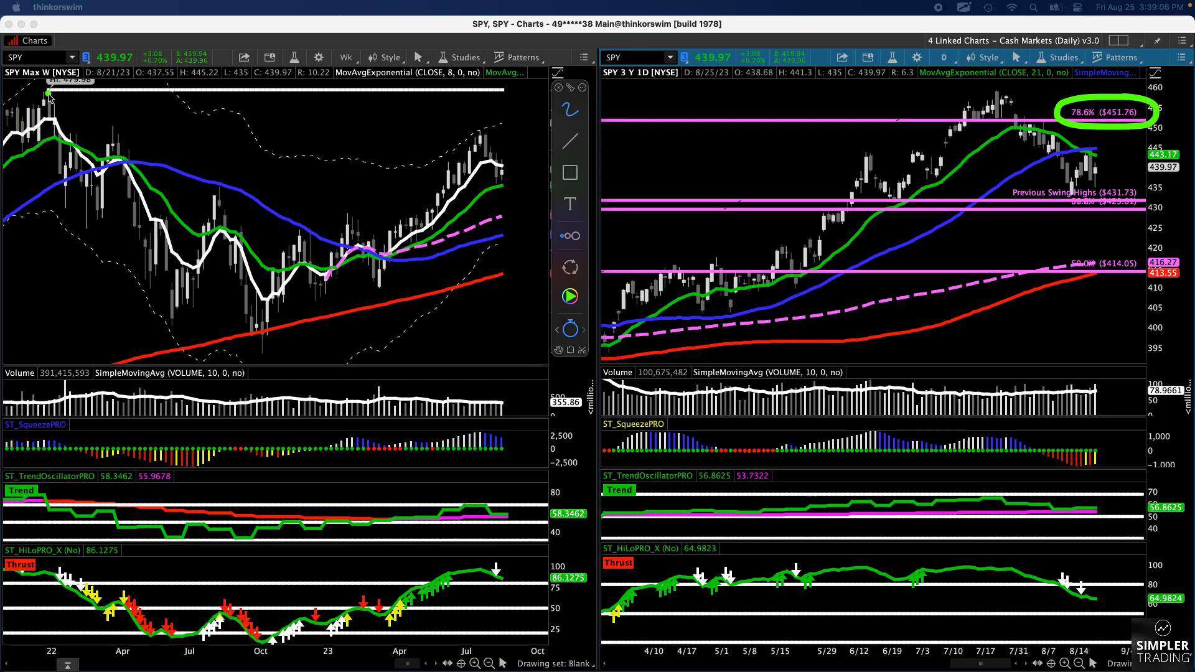
Annotate the 2022 decline on the weekly chart with a diagonal line, arcs at its high and low and two horizontal levels, and clear everything.
left_click_drag(48, 93, 281, 357)
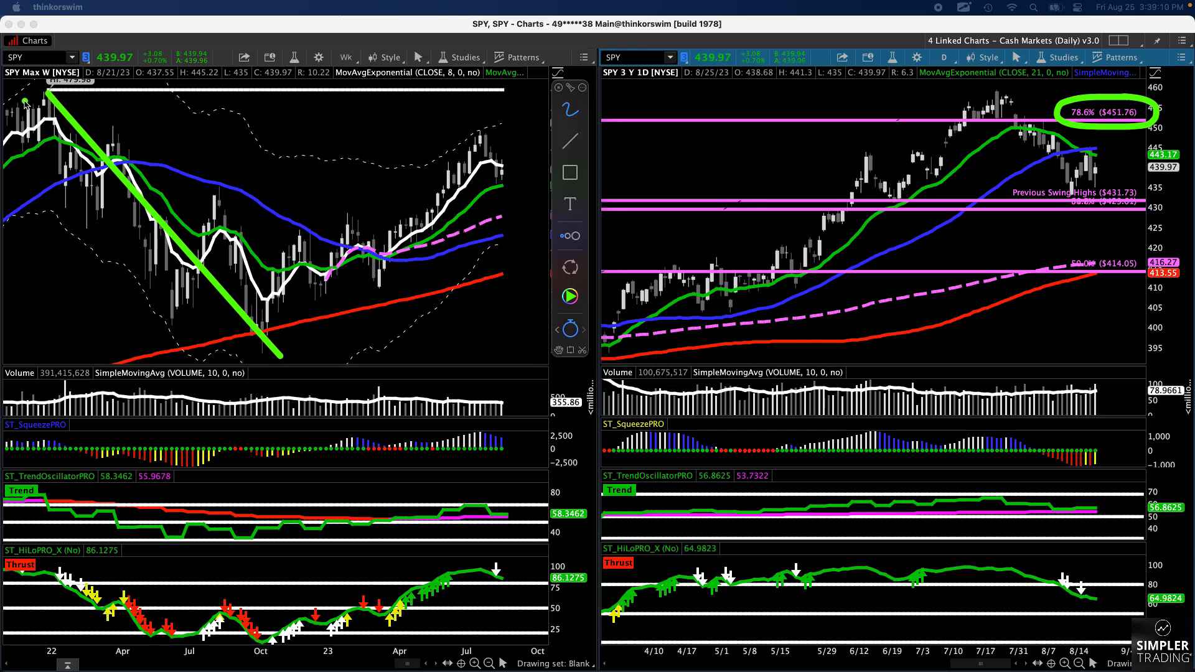
left_click_drag(25, 101, 69, 65)
mouse_move(208, 345)
left_mouse_down()
mouse_move(278, 376)
mouse_move(328, 340)
left_mouse_up()
left_click_drag(75, 149, 442, 149)
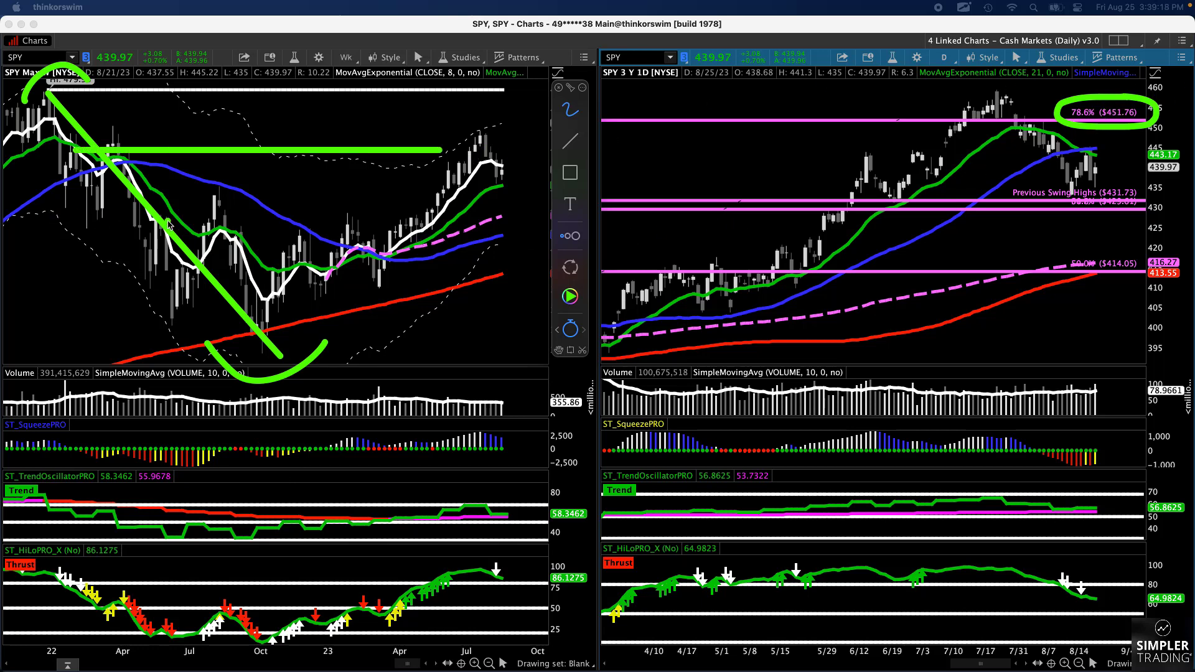
left_click_drag(72, 202, 232, 201)
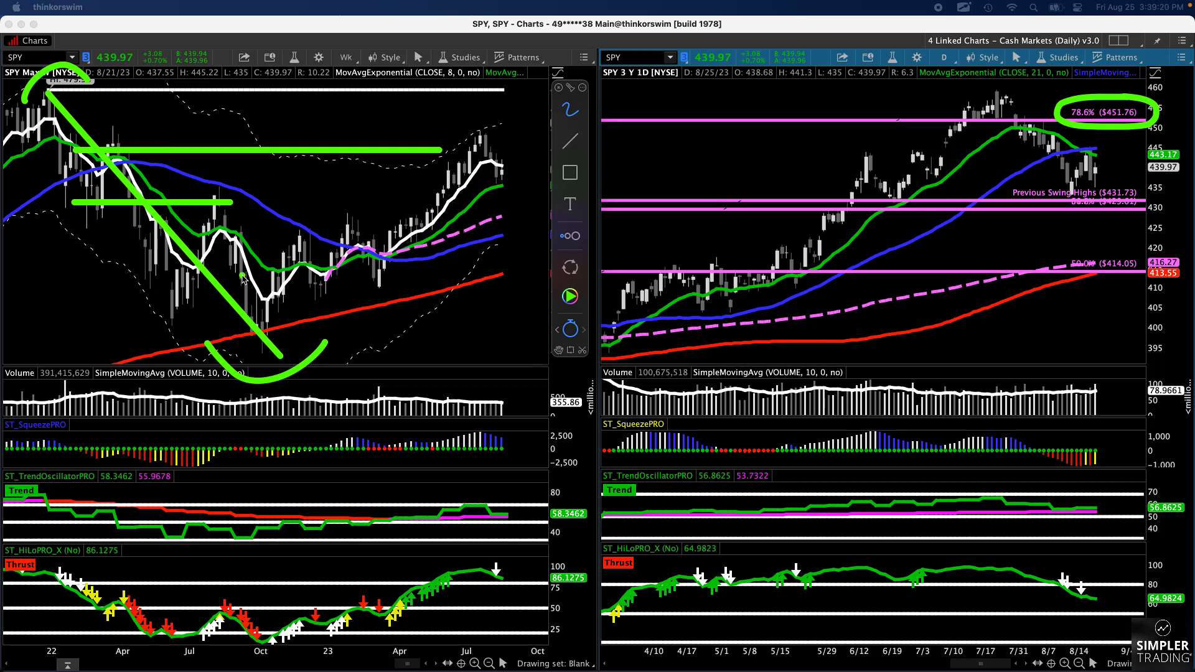
key("Escape")
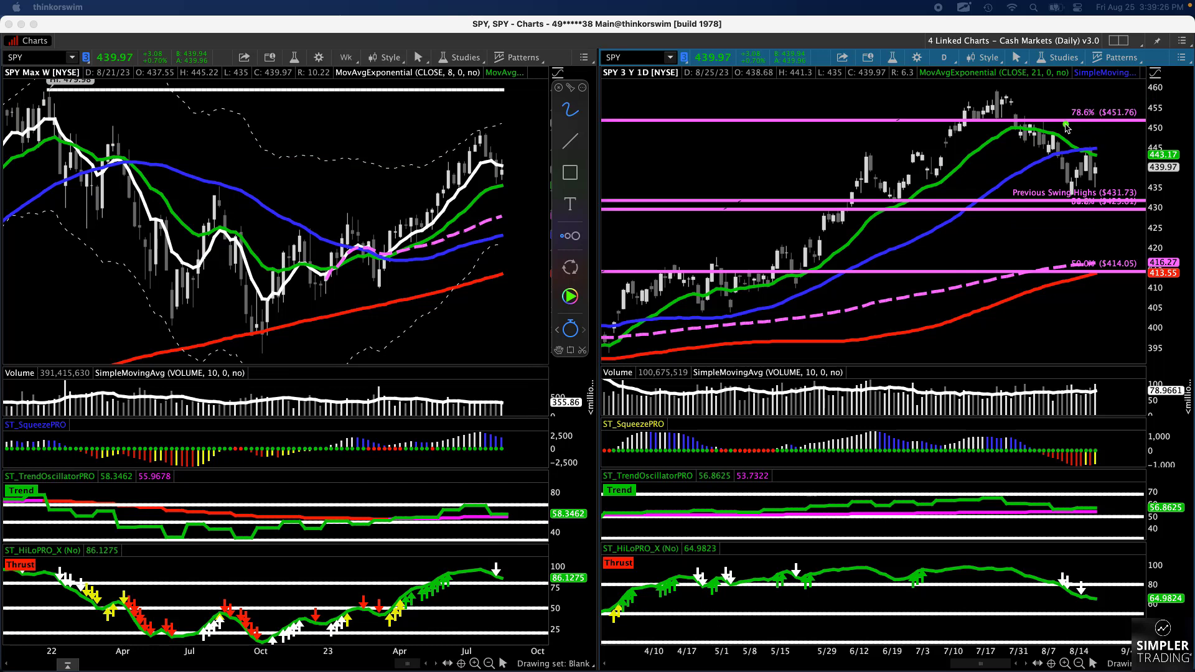
Highlight the daily chart's 78.6% ($451.76) line and the line just below $431.73, mark the range between them vertically, and clear the strokes.
mouse_move(1060, 122)
left_mouse_down()
mouse_move(1158, 121)
mouse_move(1002, 121)
mouse_move(1083, 121)
left_mouse_up()
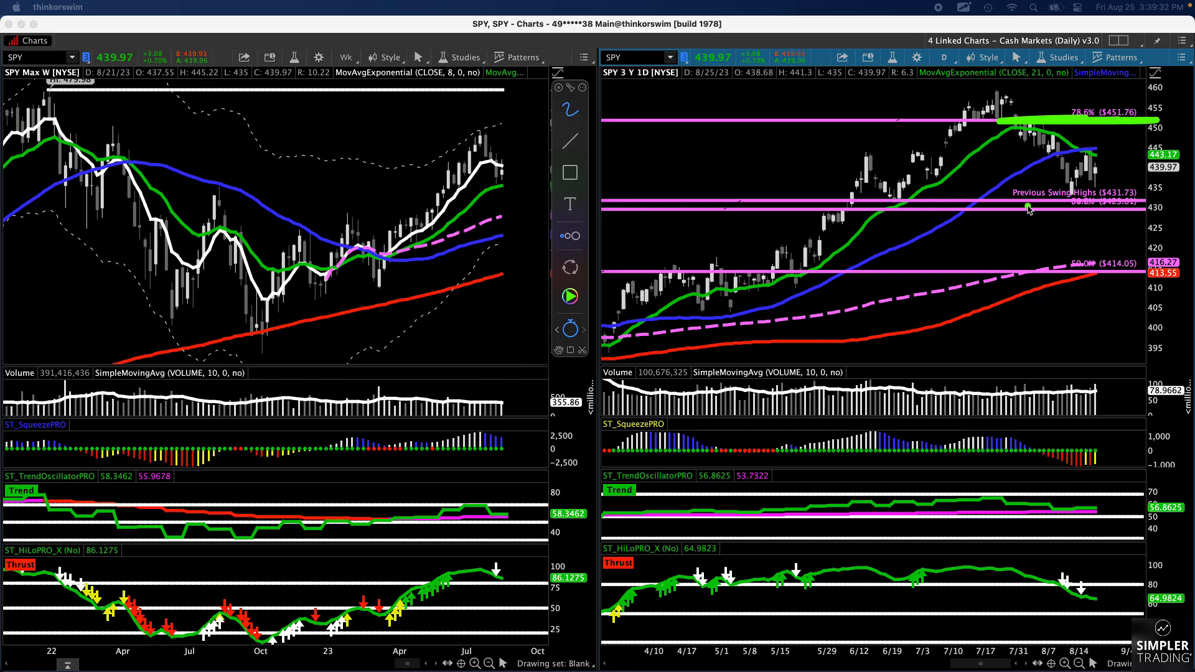
mouse_move(989, 207)
left_mouse_down()
mouse_move(1137, 208)
mouse_move(1004, 218)
mouse_move(1142, 207)
mouse_move(1099, 211)
left_mouse_up()
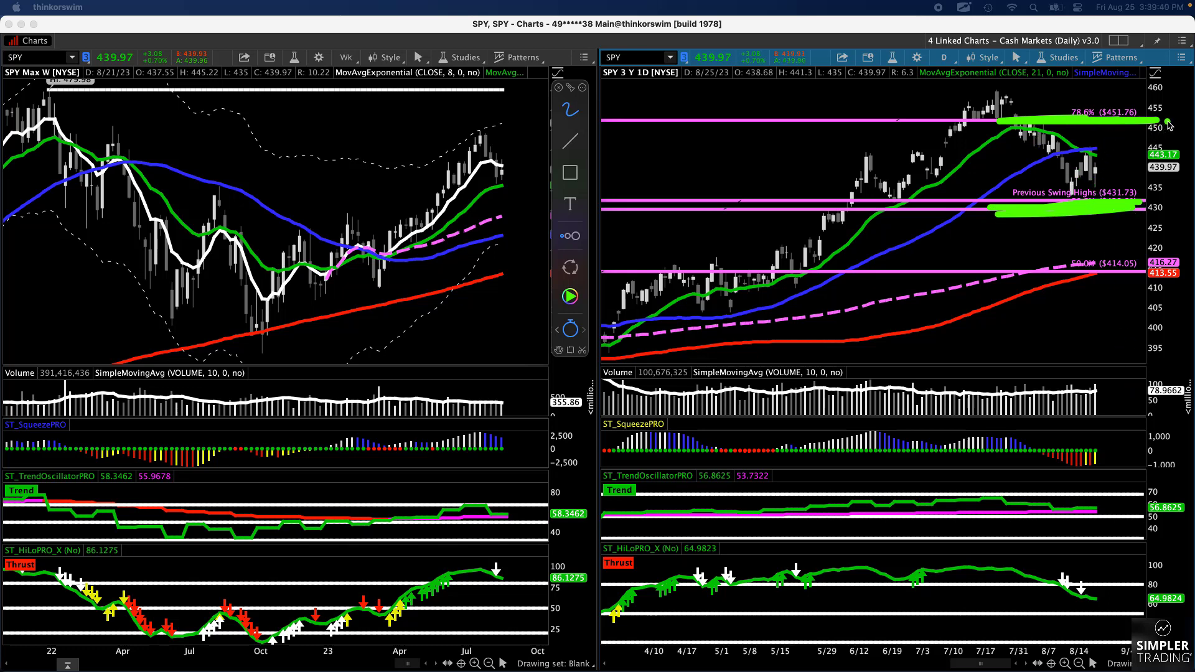
left_click_drag(1168, 127, 1175, 223)
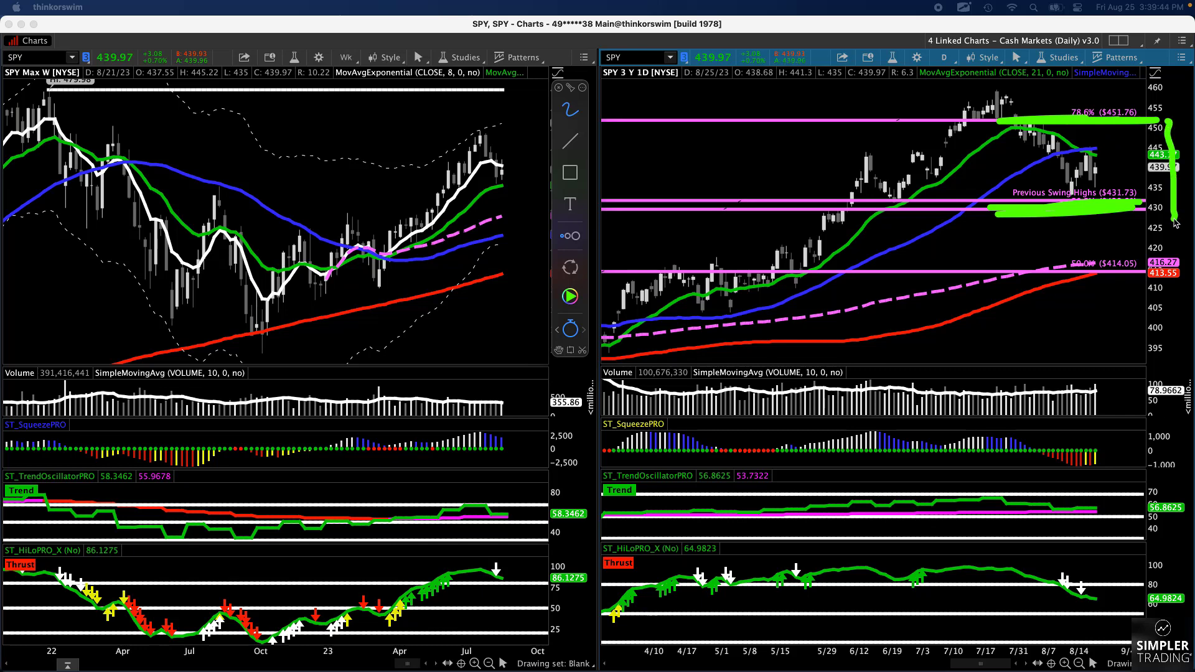
key("Escape")
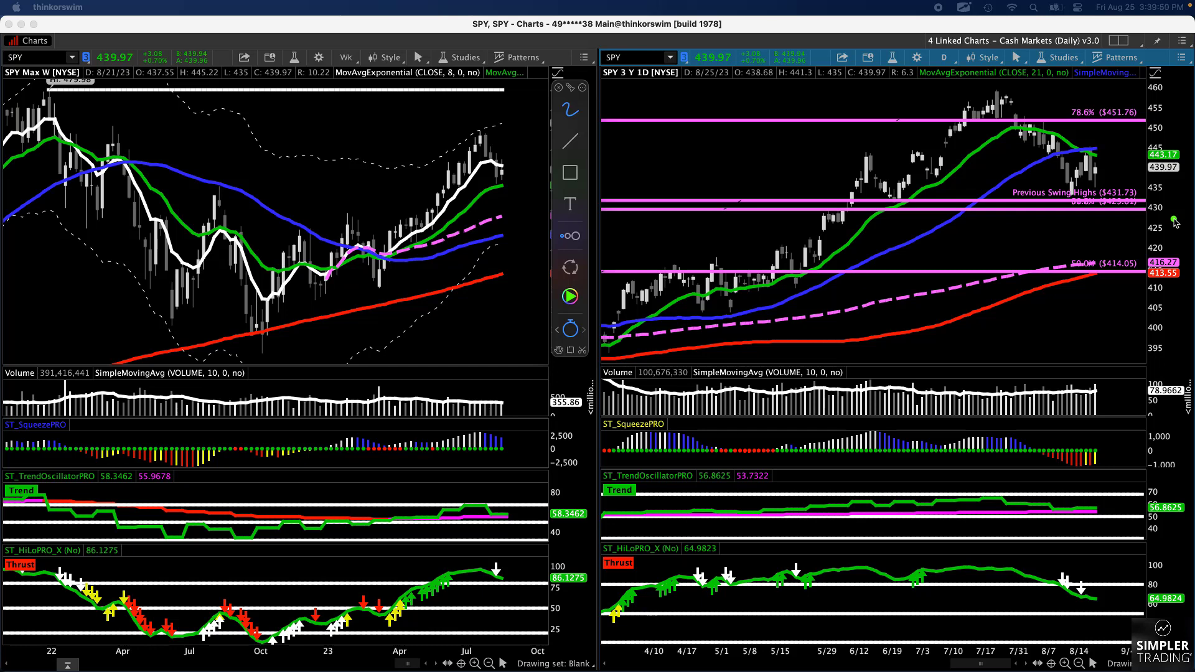
Sketch an uptrend that consolidates and breaks out with an upward arrow, add a trend line and horizontal range boundaries, and clear the sketch.
mouse_move(240, 476)
left_mouse_down()
mouse_move(315, 366)
mouse_move(412, 346)
mouse_move(689, 208)
mouse_move(736, 225)
mouse_move(866, 227)
mouse_move(884, 179)
left_mouse_up()
mouse_move(914, 105)
left_mouse_down()
mouse_move(888, 99)
mouse_move(921, 67)
mouse_move(934, 101)
left_mouse_up()
left_click_drag(314, 496, 740, 93)
left_click(805, 265)
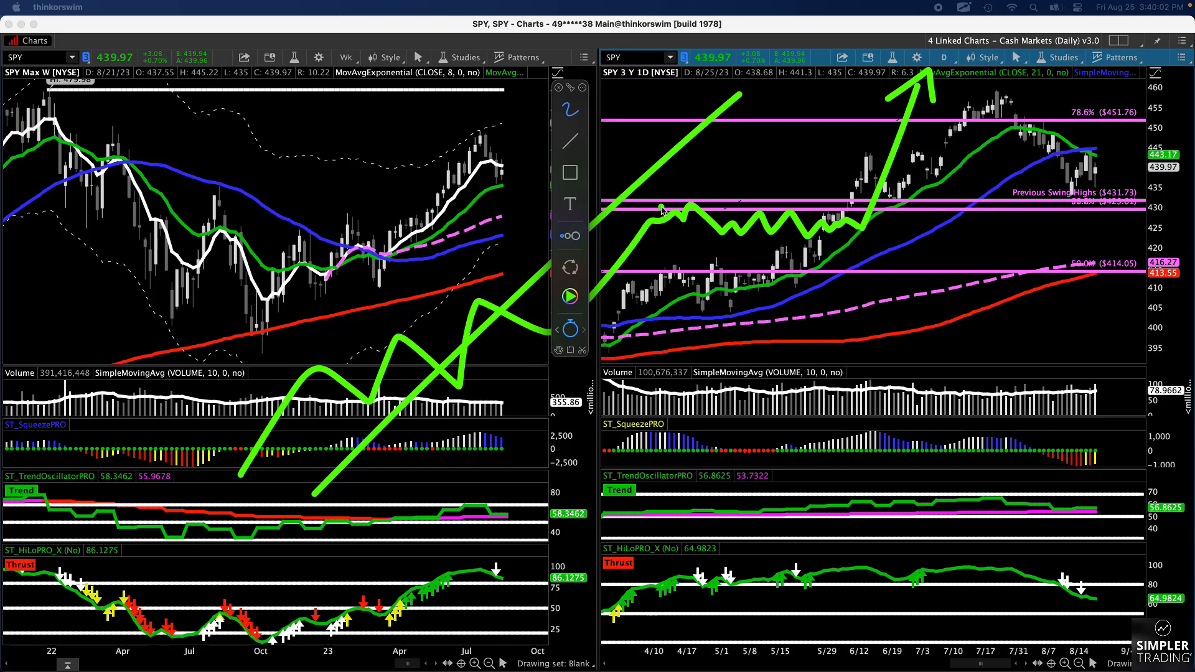
left_click_drag(661, 207, 921, 207)
left_click_drag(662, 265, 828, 265)
left_click(1057, 265)
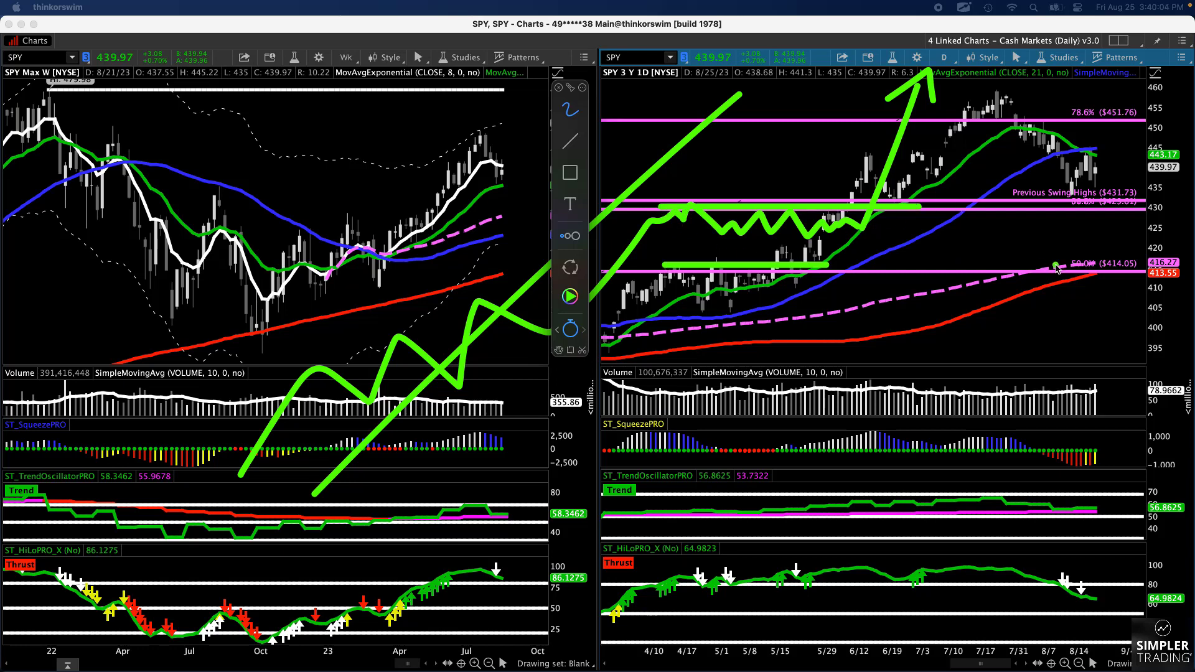
key("Escape")
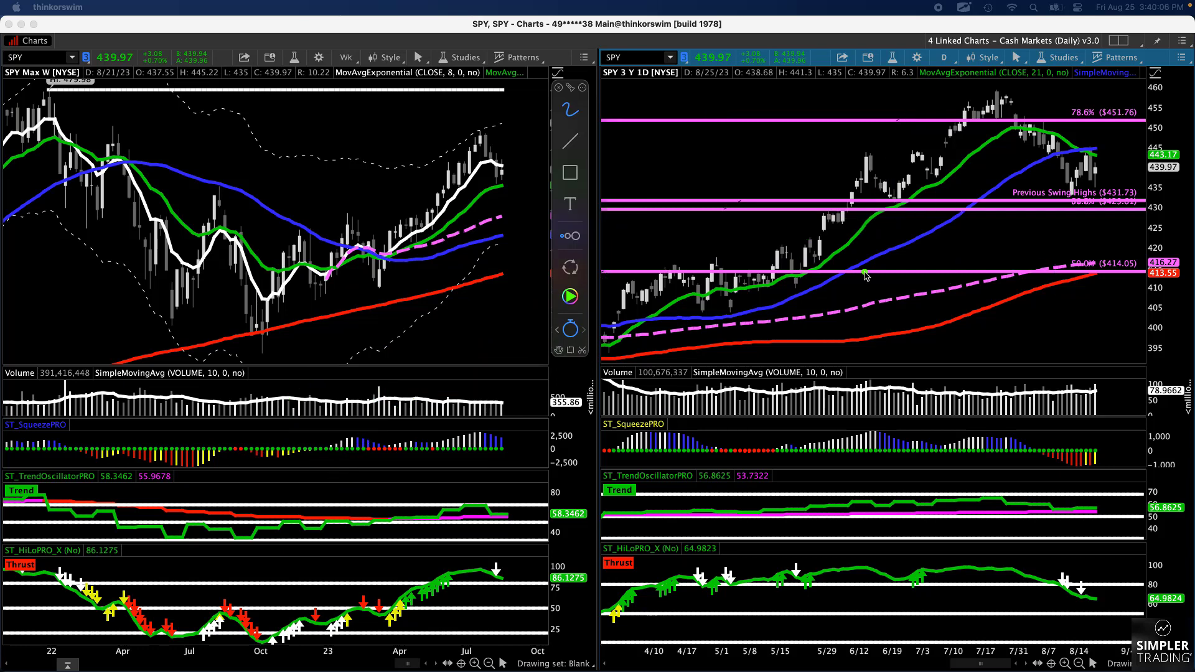
Sketch a downtrend that moves sideways and breaks down, mark horizontal boundaries around the sideways range, and clear the sketch.
mouse_move(307, 249)
left_mouse_down()
mouse_move(313, 381)
mouse_move(432, 426)
mouse_move(589, 526)
mouse_move(725, 531)
mouse_move(786, 625)
mouse_move(791, 671)
left_mouse_up()
left_click_drag(542, 560, 894, 558)
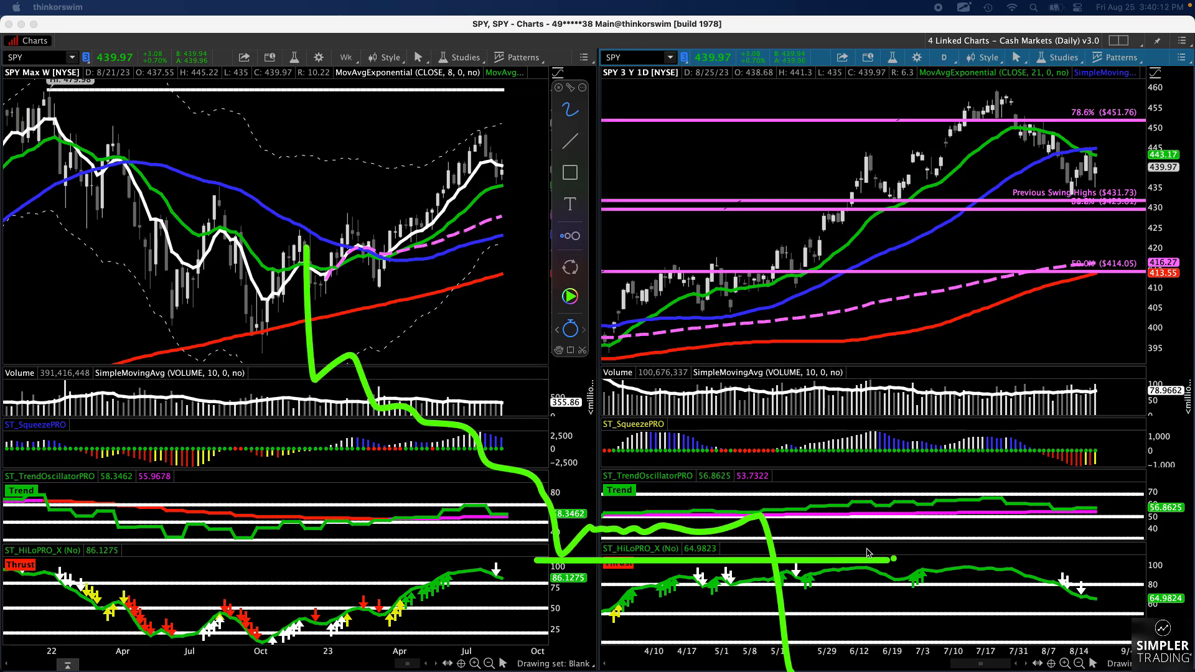
left_click_drag(558, 506, 866, 510)
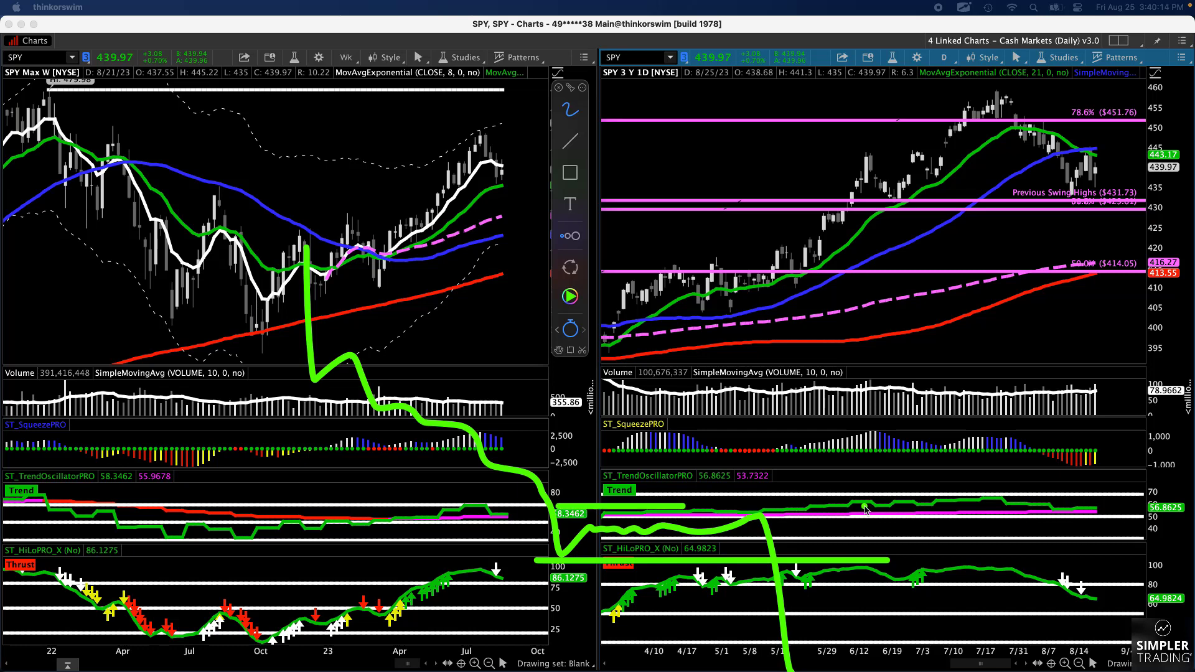
key("Escape")
Sketch a zigzag range pattern with three peaks across the lower indicators and draw horizontal lines along its upper and lower boundaries.
mouse_move(517, 566)
left_mouse_down()
mouse_move(637, 581)
mouse_move(794, 562)
mouse_move(949, 590)
mouse_move(1048, 564)
mouse_move(1052, 574)
left_mouse_up()
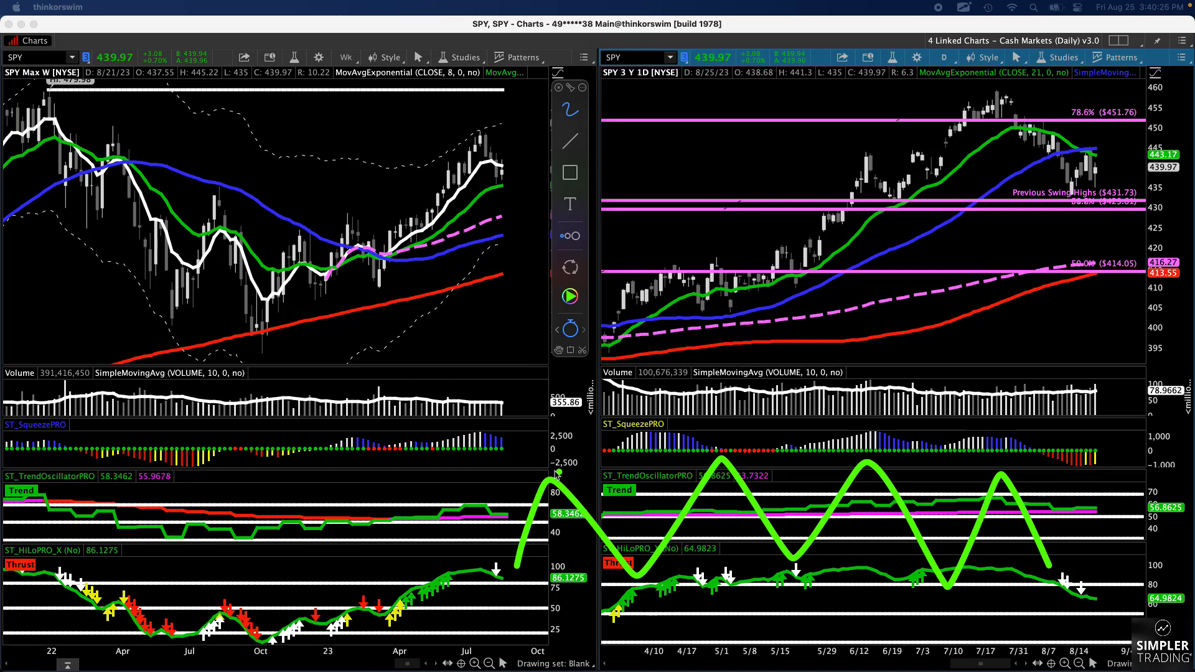
left_click_drag(515, 465, 996, 464)
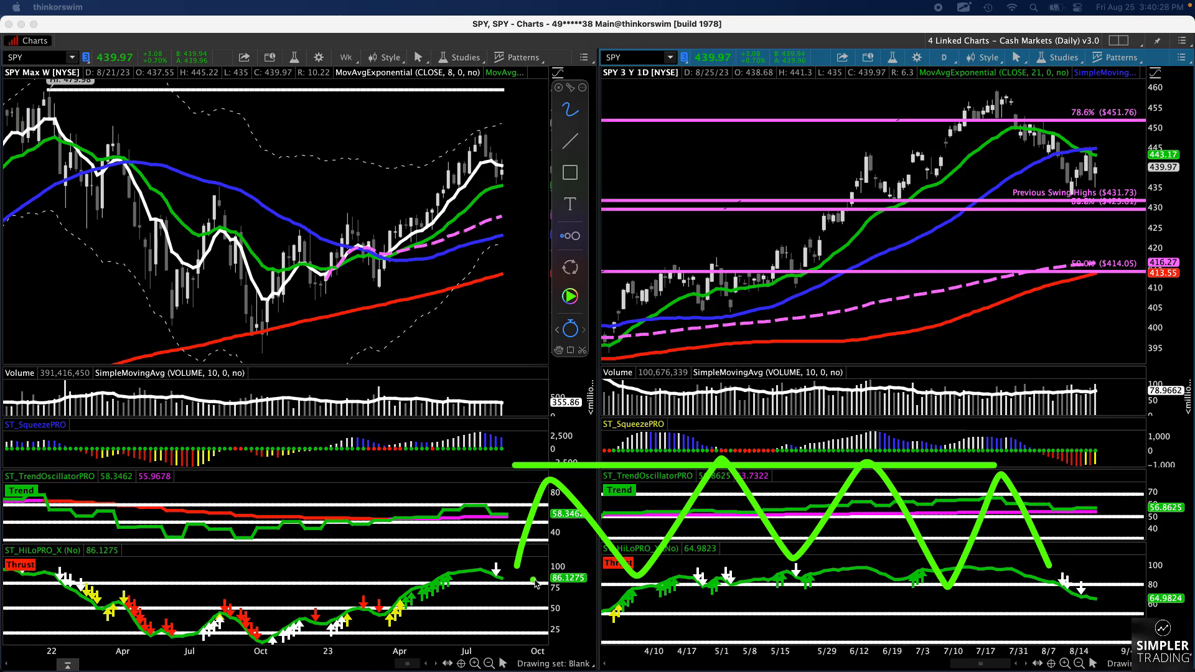
left_click_drag(534, 580, 1165, 580)
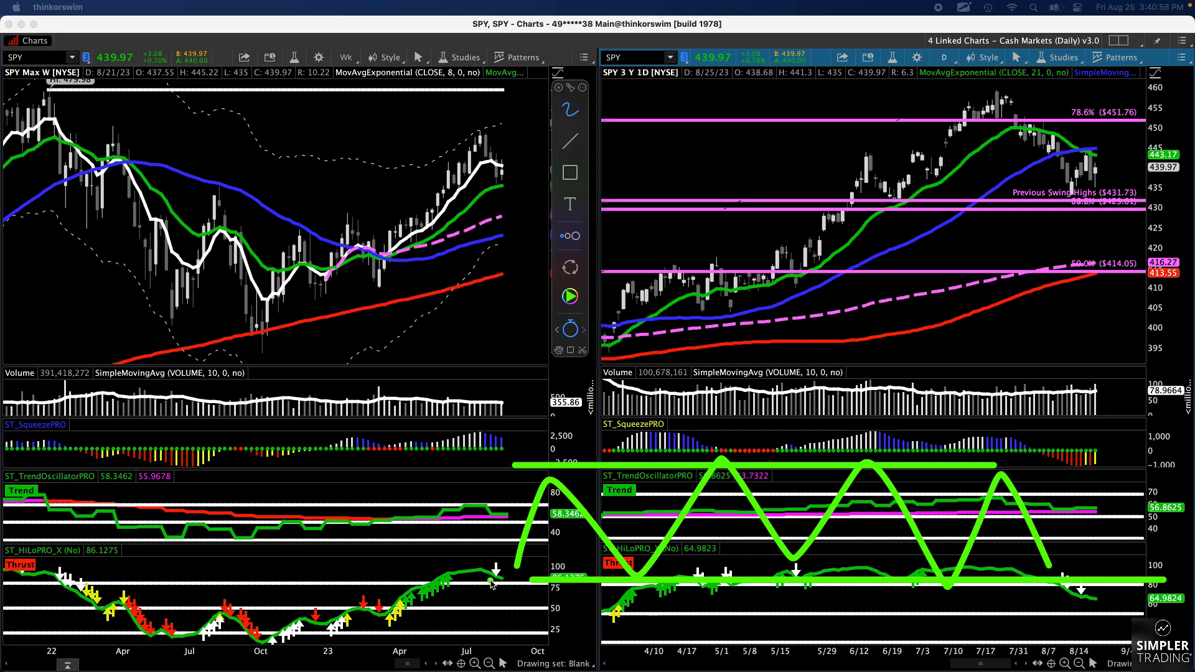
Trace a rise, a fall and another rise between the range boundaries of the zigzag sketch, and clear all annotations.
left_click_drag(491, 580, 550, 468)
left_click(539, 553)
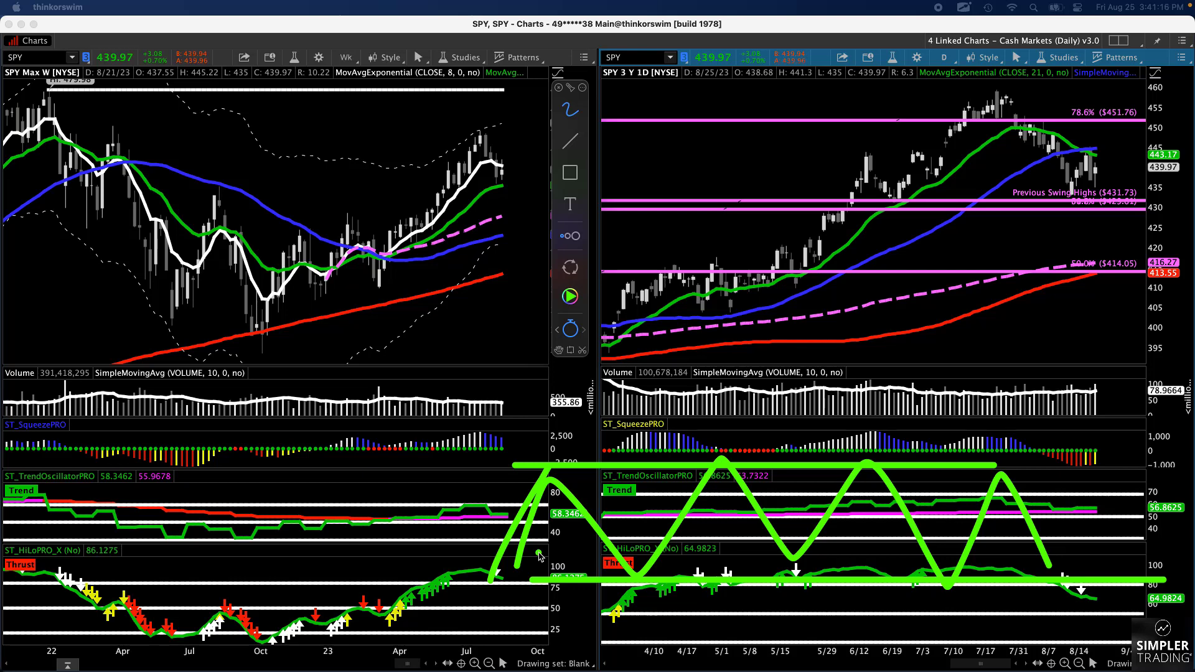
left_click_drag(555, 454, 695, 599)
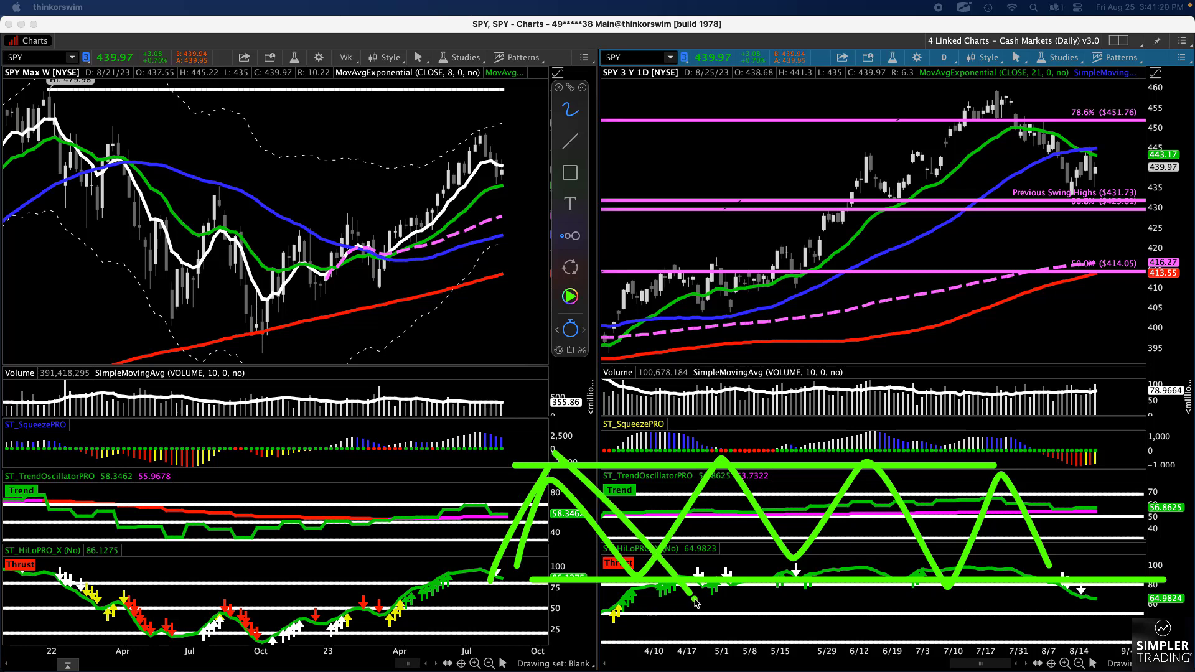
left_click_drag(695, 600, 777, 473)
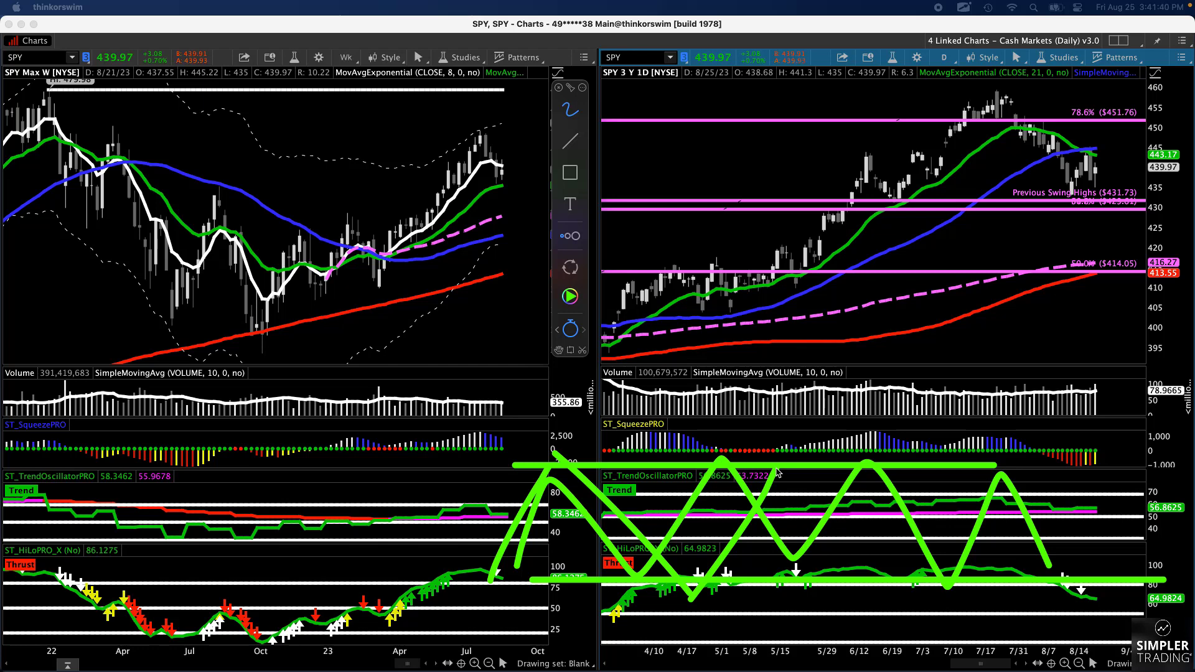
key("Escape")
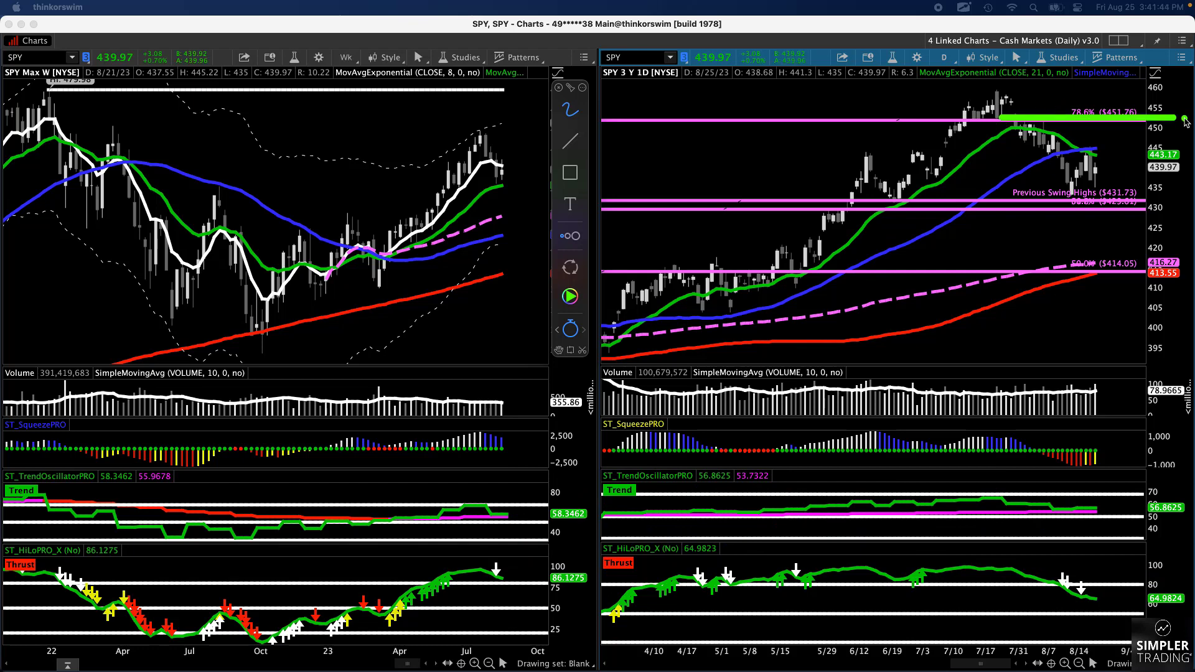
Highlight the 78.6% line and the line below $431.73 on the daily chart, and mark the 50.0% ($414.05) area with an arrow and strokes.
left_click_drag(1000, 117, 1176, 117)
left_click_drag(1013, 207, 1145, 208)
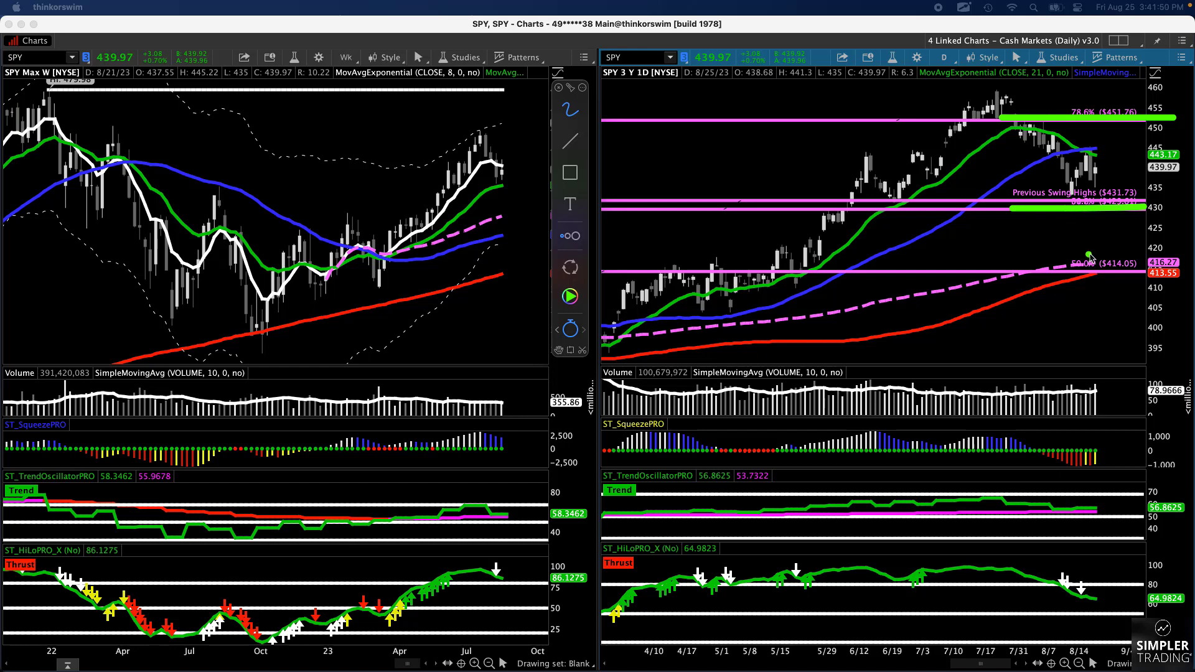
mouse_move(1099, 254)
left_mouse_down()
mouse_move(1085, 255)
mouse_move(1093, 290)
mouse_move(1126, 274)
mouse_move(1095, 253)
mouse_move(1100, 310)
left_mouse_up()
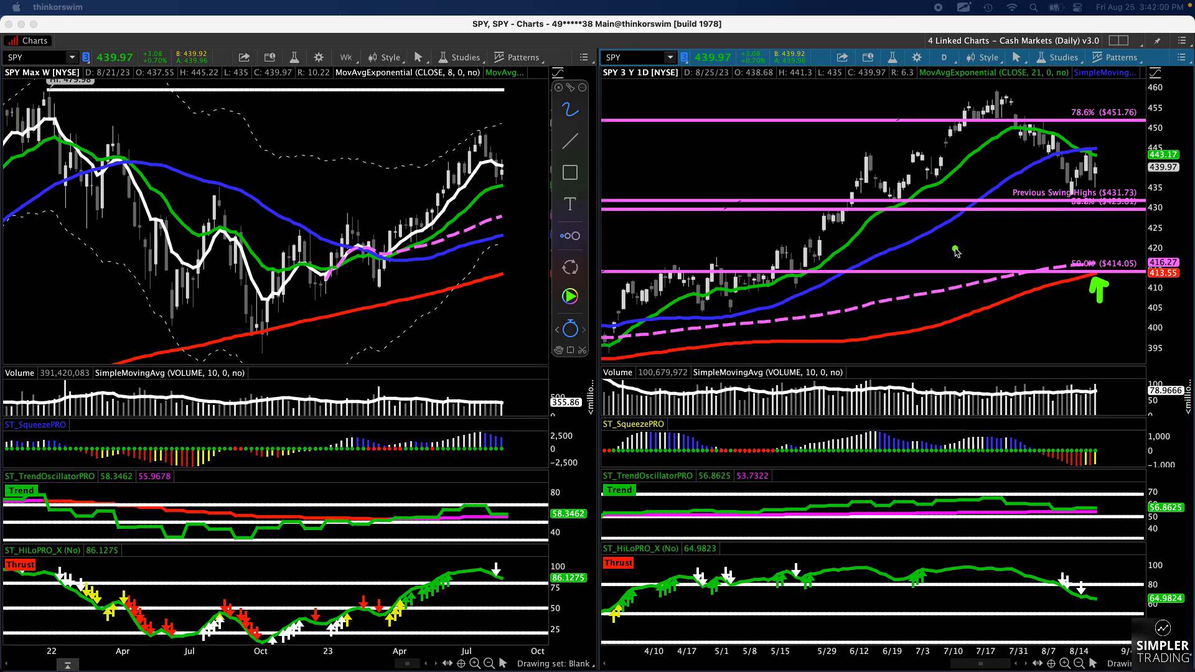
left_click_drag(955, 250, 951, 287)
left_click_drag(1071, 286, 1104, 273)
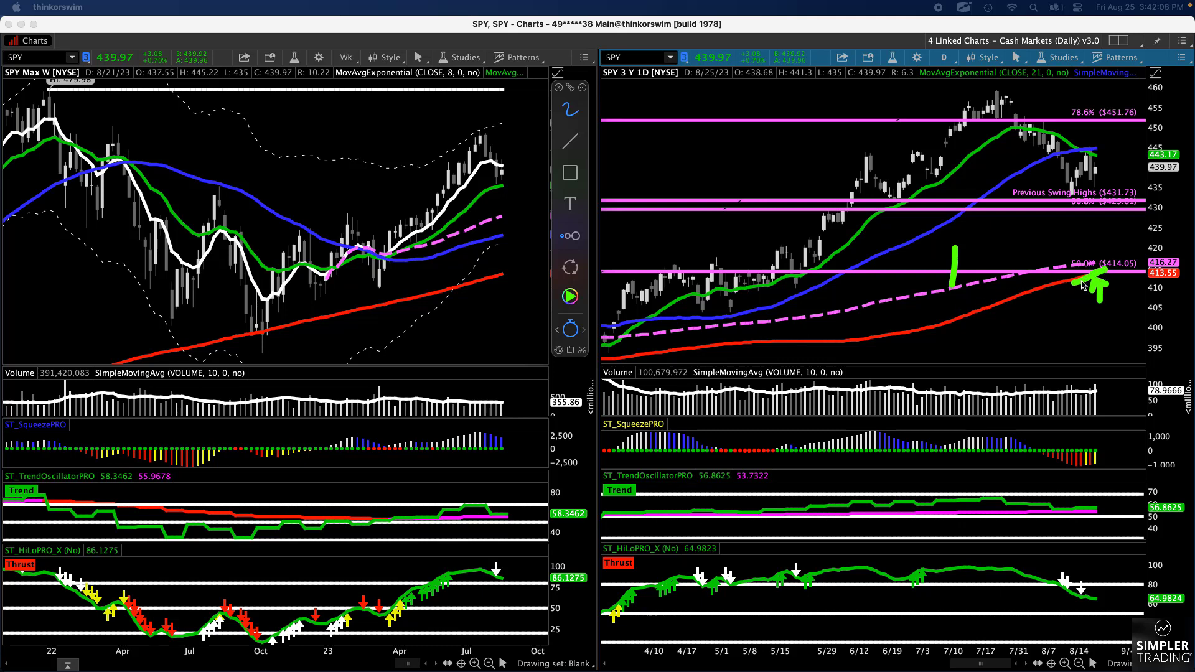
left_click_drag(1062, 276, 1128, 279)
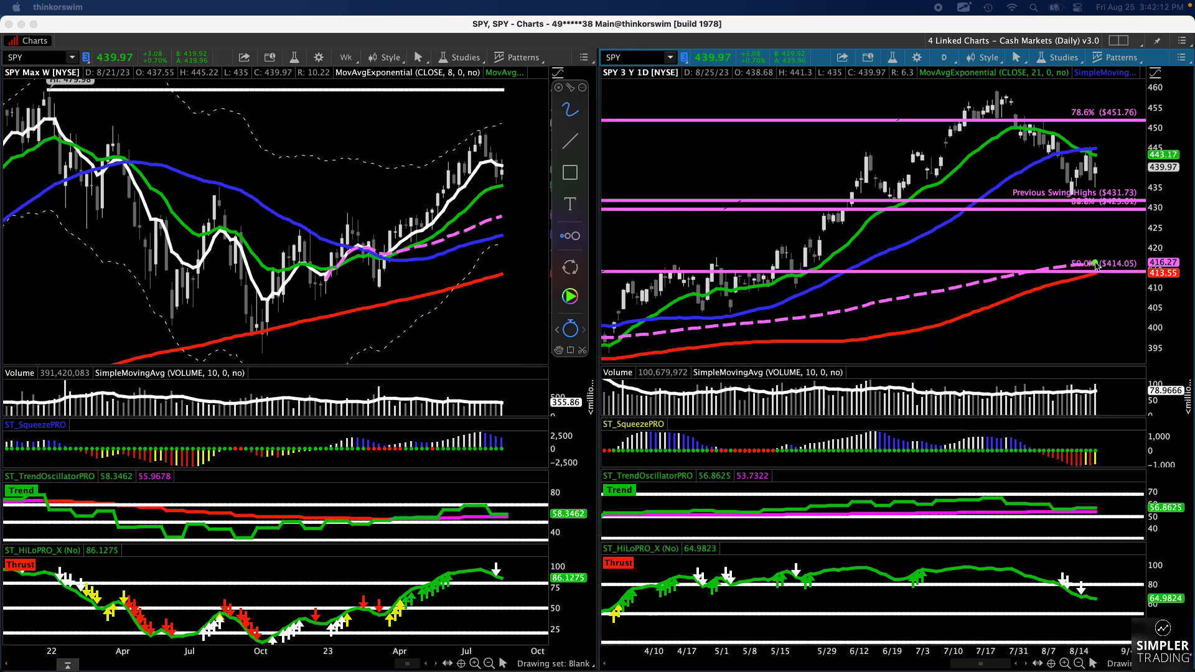
Draw a downward arrow from the latest daily candles to the 50.0% ($414.05) level, and clear it.
mouse_move(1100, 262)
left_mouse_down()
mouse_move(1091, 257)
mouse_move(1079, 274)
mouse_move(1112, 278)
mouse_move(1102, 257)
left_mouse_up()
mouse_move(1102, 183)
left_mouse_down()
mouse_move(1125, 146)
mouse_move(1137, 181)
mouse_move(1156, 132)
mouse_move(1165, 252)
mouse_move(1181, 232)
left_mouse_up()
key("Escape")
mouse_move(1103, 150)
left_mouse_down()
mouse_move(1105, 247)
mouse_move(1095, 232)
mouse_move(1120, 232)
left_mouse_up()
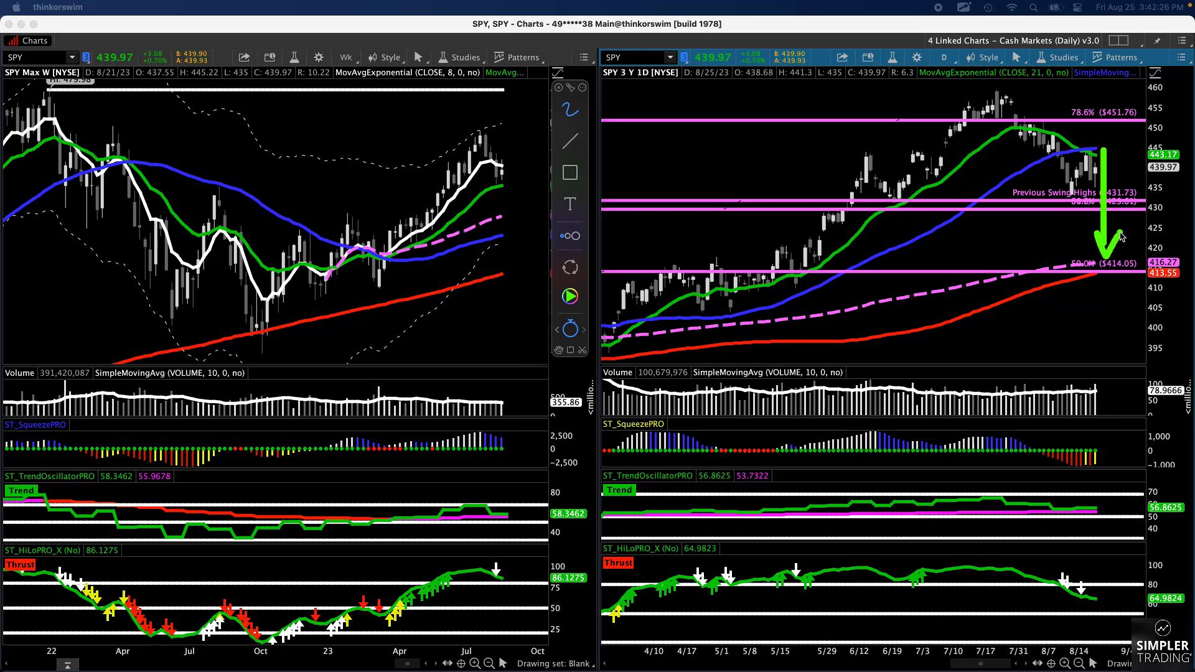
key("Escape")
Sketch a bounce to the 78.6% ($451.76) level followed by a downward arrow to the 50.0% ($414.05) level, and clear it.
left_click_drag(1095, 187, 1111, 119)
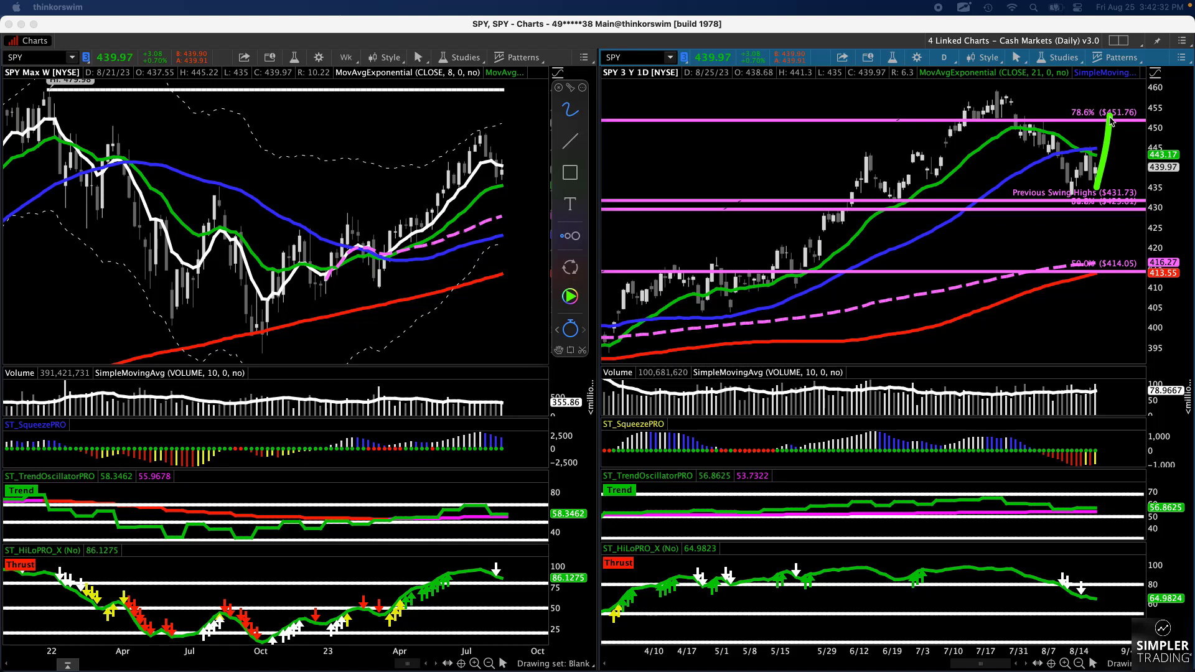
mouse_move(1113, 140)
left_mouse_down()
mouse_move(1114, 269)
mouse_move(1132, 271)
left_mouse_up()
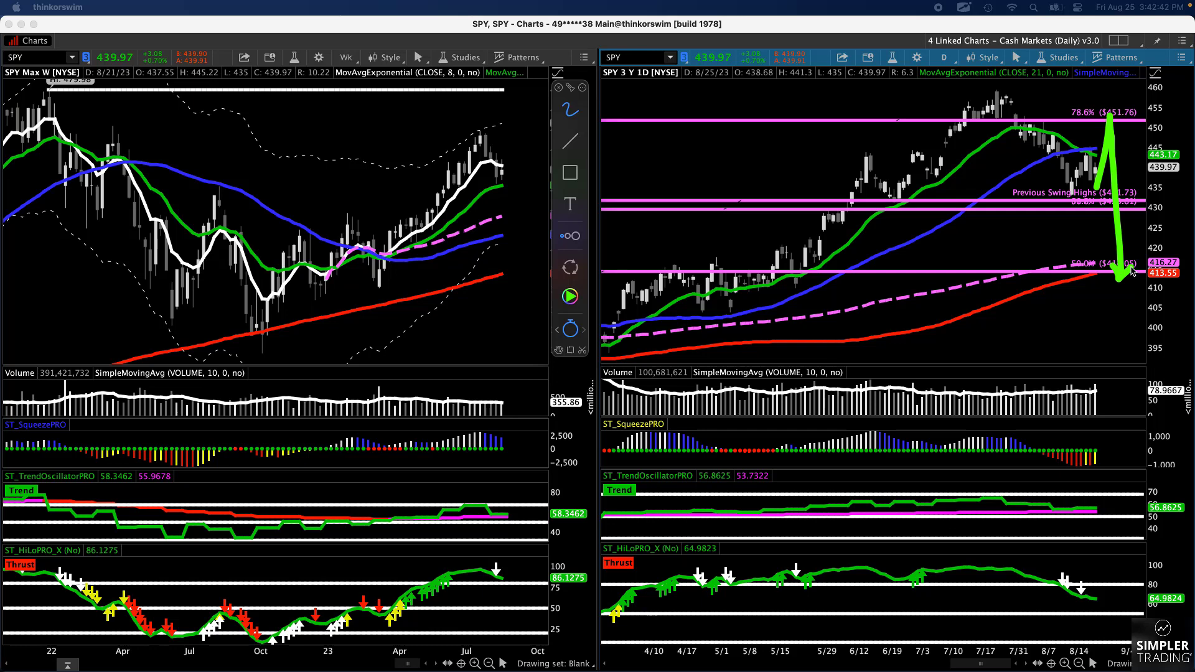
key("Escape")
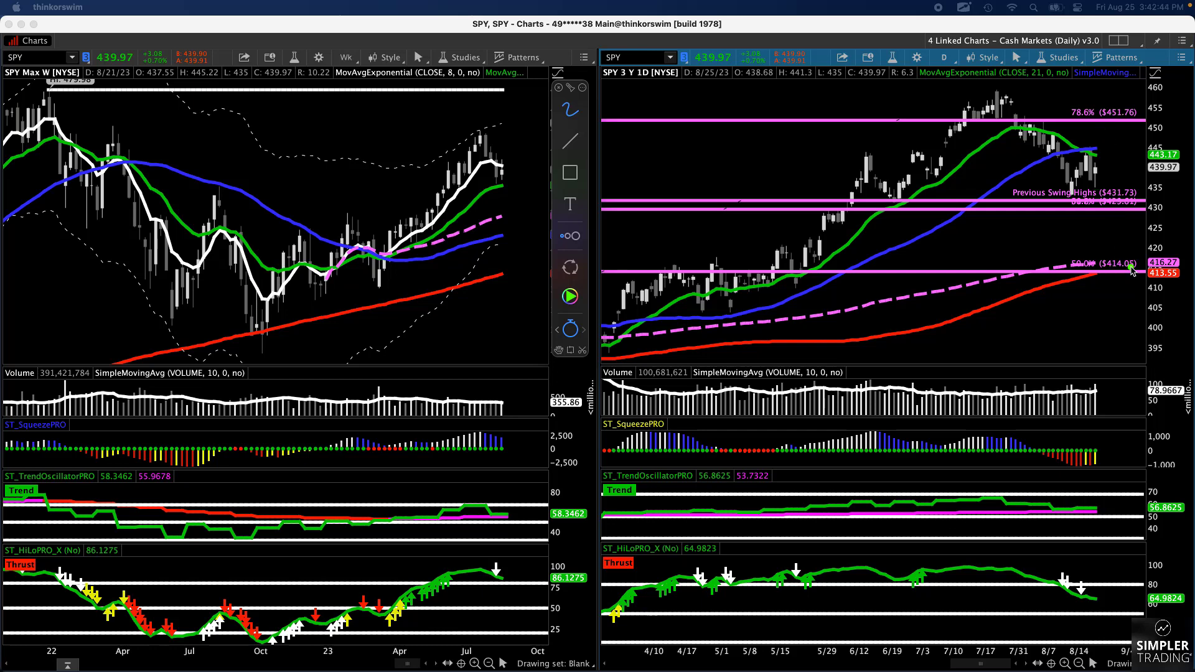
Switch the linked weekly and daily charts to the symbol QQQ.
left_click(628, 55)
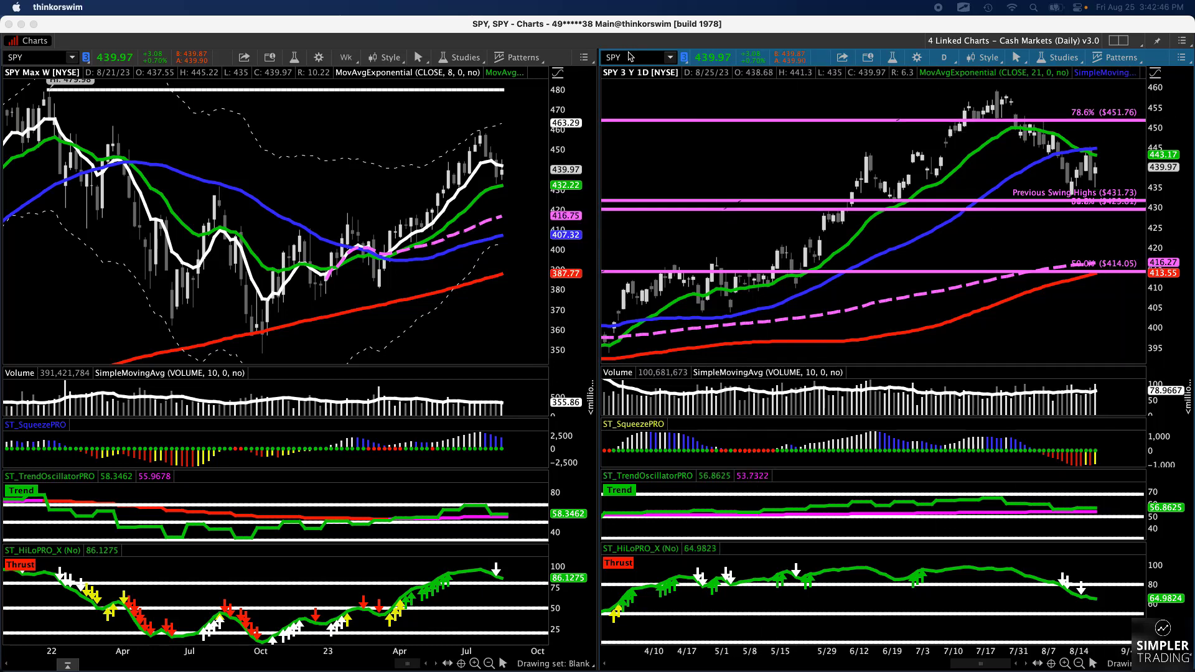
type("QQQ")
key("Return")
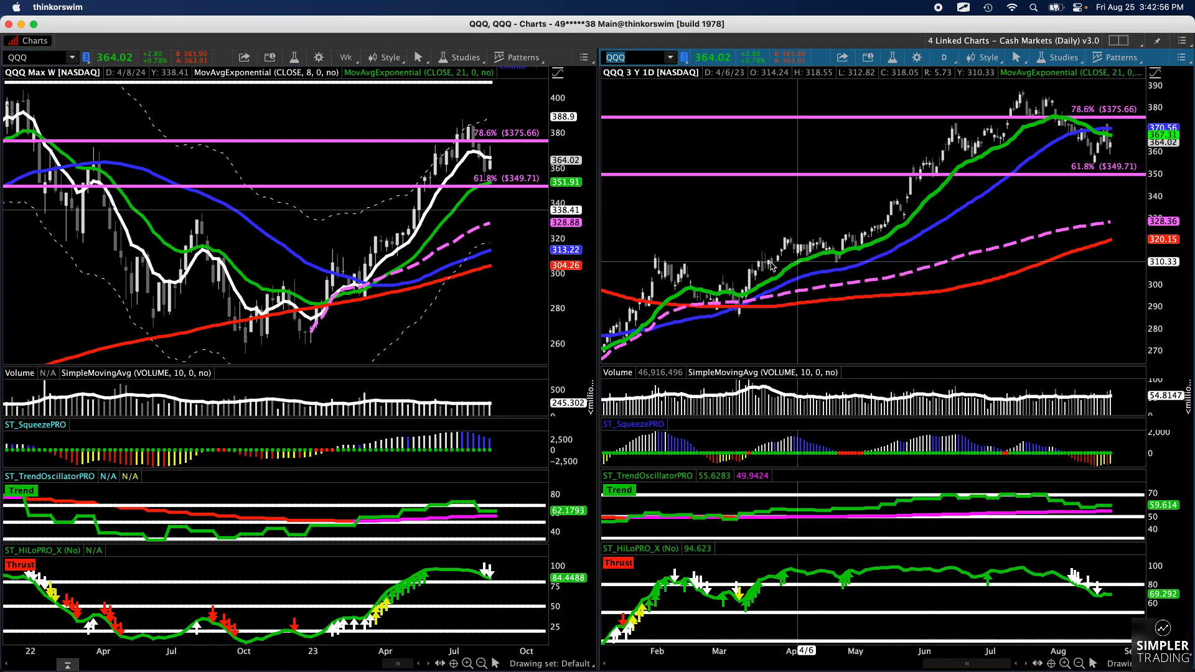
left_click_drag(695, 263, 675, 262)
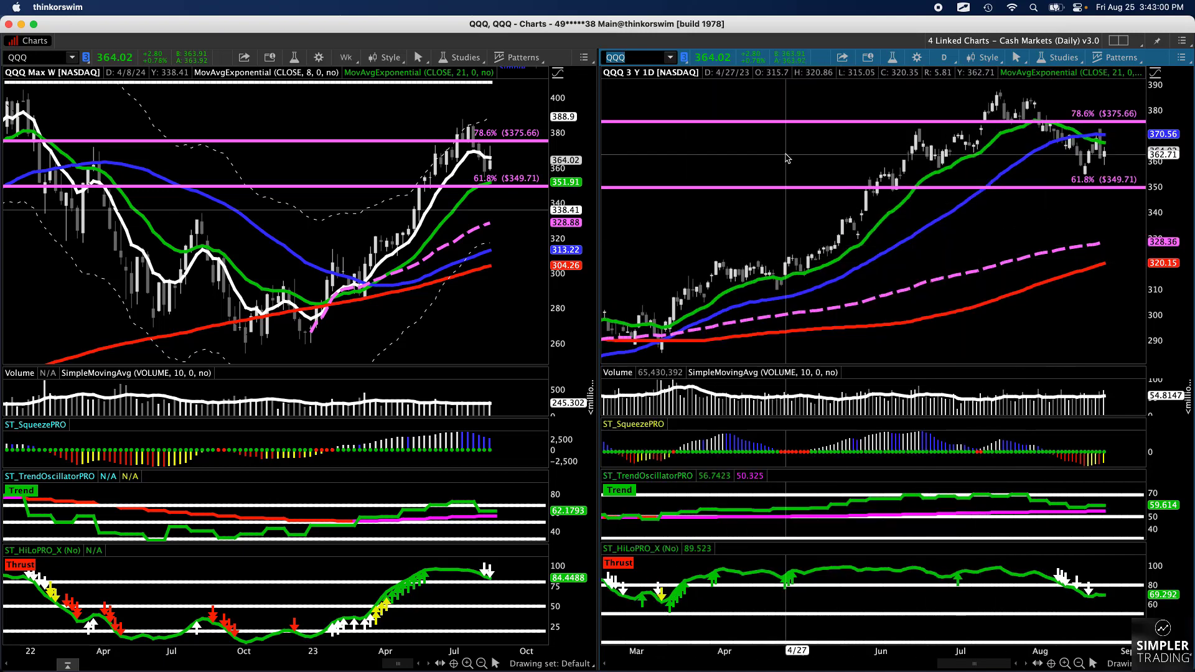
Turn on the screen annotation tools over the QQQ charts.
left_click(966, 7)
left_click(969, 27)
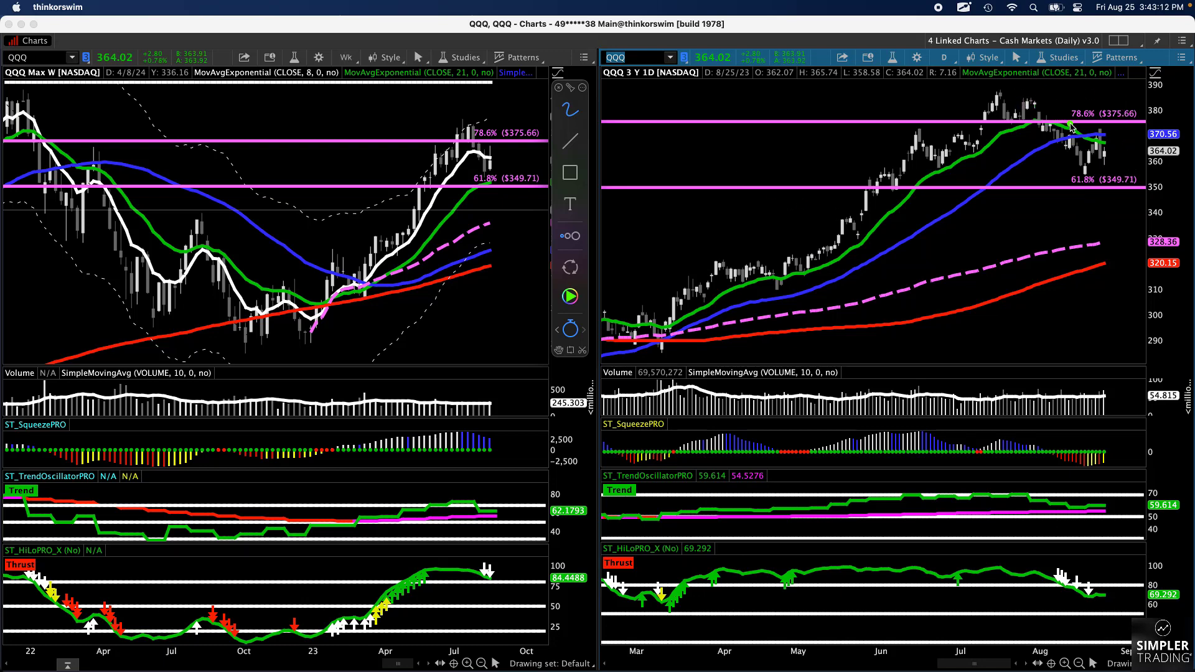
Circle the 78.6% ($375.66) label on the daily QQQ chart, clear the marks, and highlight the 61.8% ($349.71) and 78.6% levels.
mouse_move(1118, 112)
left_mouse_down()
mouse_move(1125, 103)
mouse_move(1061, 104)
mouse_move(1067, 125)
mouse_move(1152, 118)
mouse_move(1125, 106)
left_mouse_up()
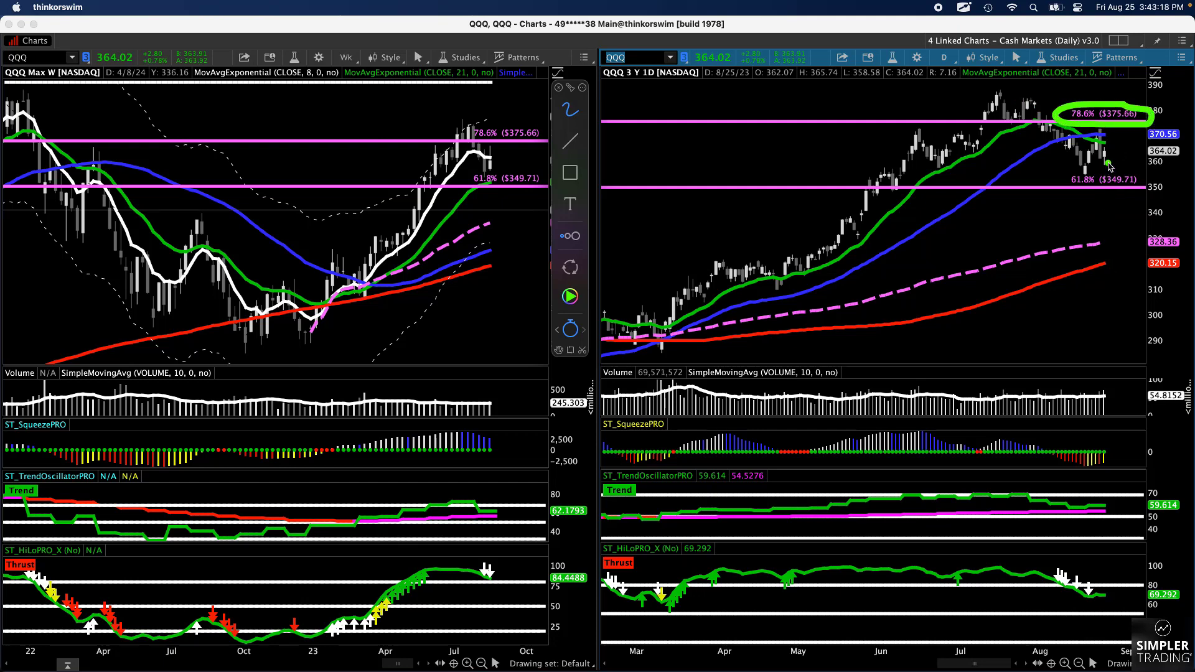
mouse_move(1111, 163)
left_mouse_down()
mouse_move(1058, 180)
mouse_move(1115, 198)
mouse_move(1164, 180)
mouse_move(1109, 175)
left_mouse_up()
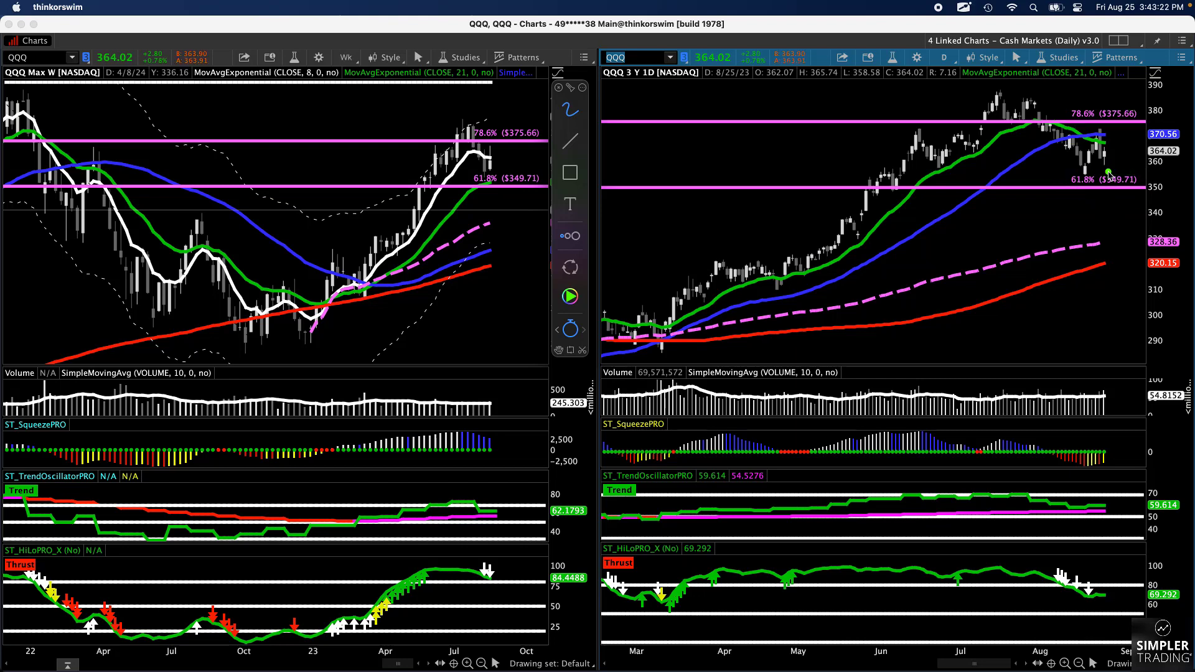
left_click_drag(1074, 186, 1142, 185)
left_click_drag(1058, 119, 1131, 121)
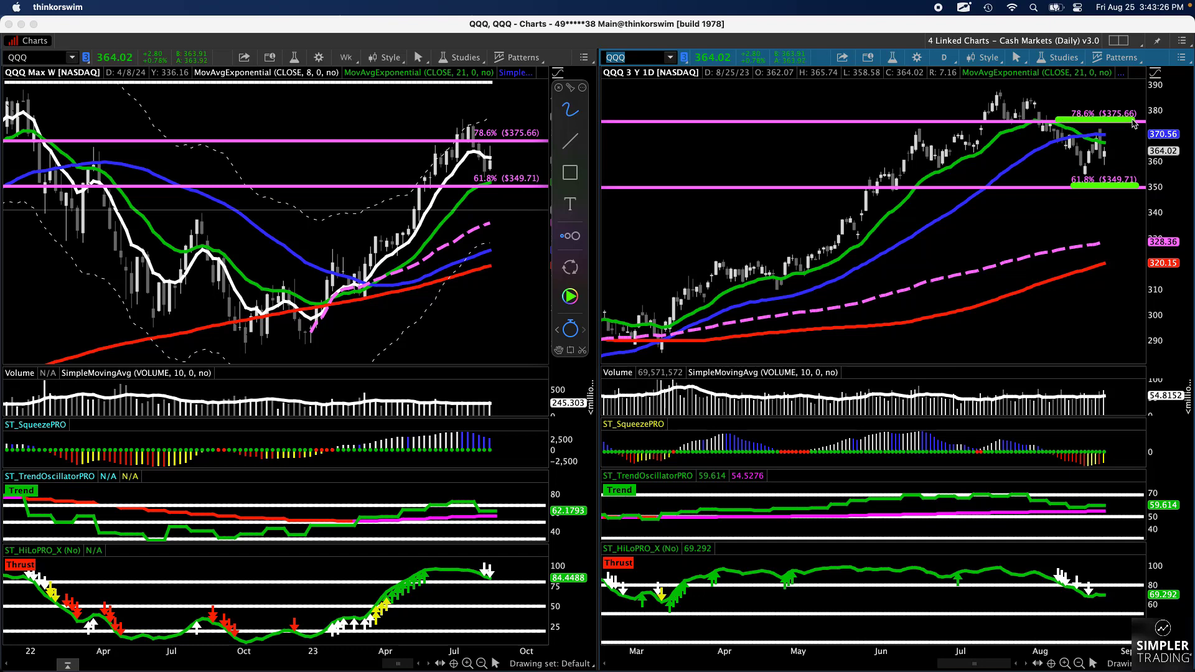
Circle the latest signals on the daily ST_HiLoPRO_X oscillator, and leave annotation mode.
mouse_move(1119, 545)
left_mouse_down()
mouse_move(1029, 552)
mouse_move(1124, 613)
mouse_move(1114, 560)
left_mouse_up()
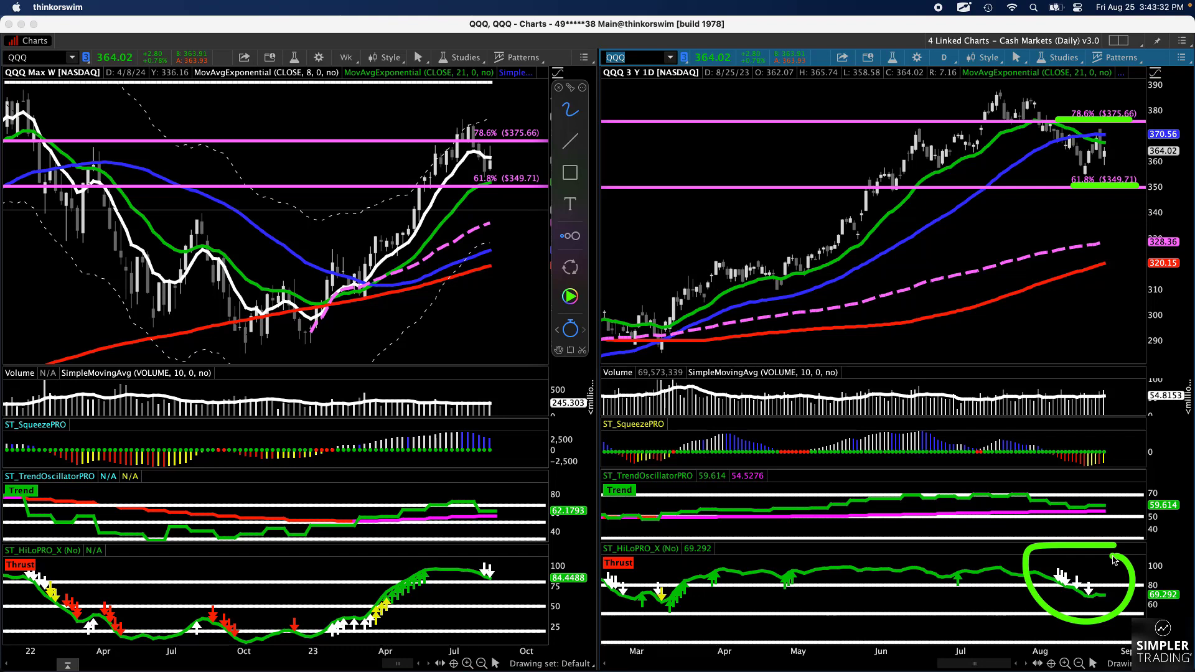
key("Escape")
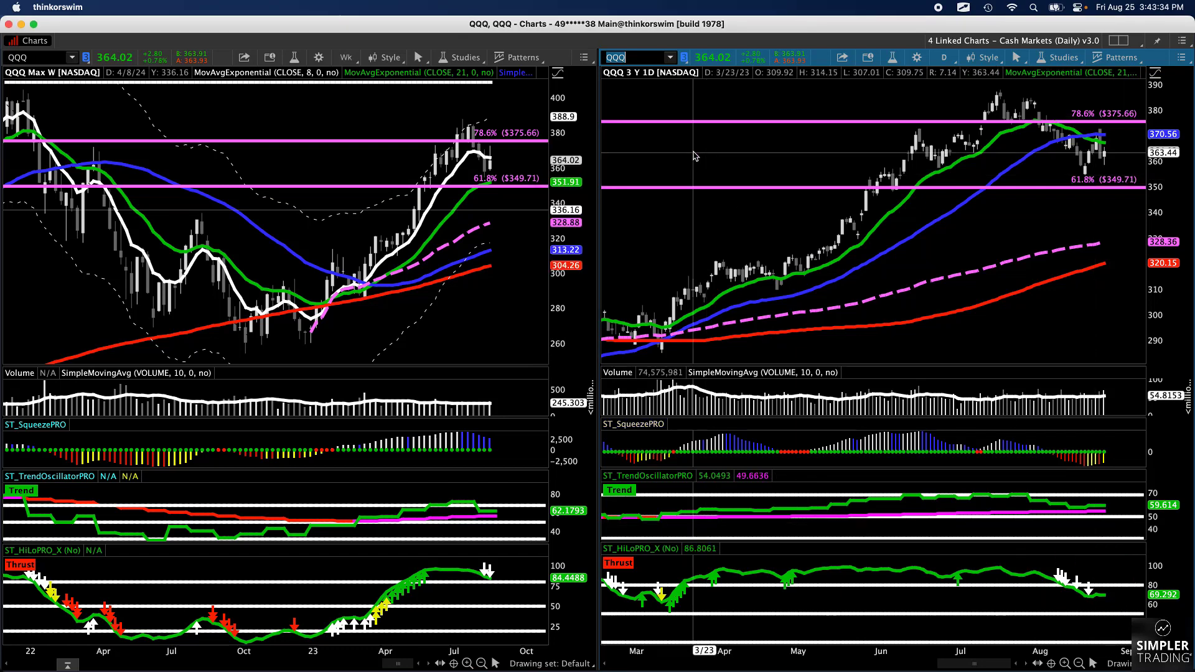
Switch the linked weekly and daily charts to the symbol IWM and narrow both to the recent price action.
type("IWM")
key("Return")
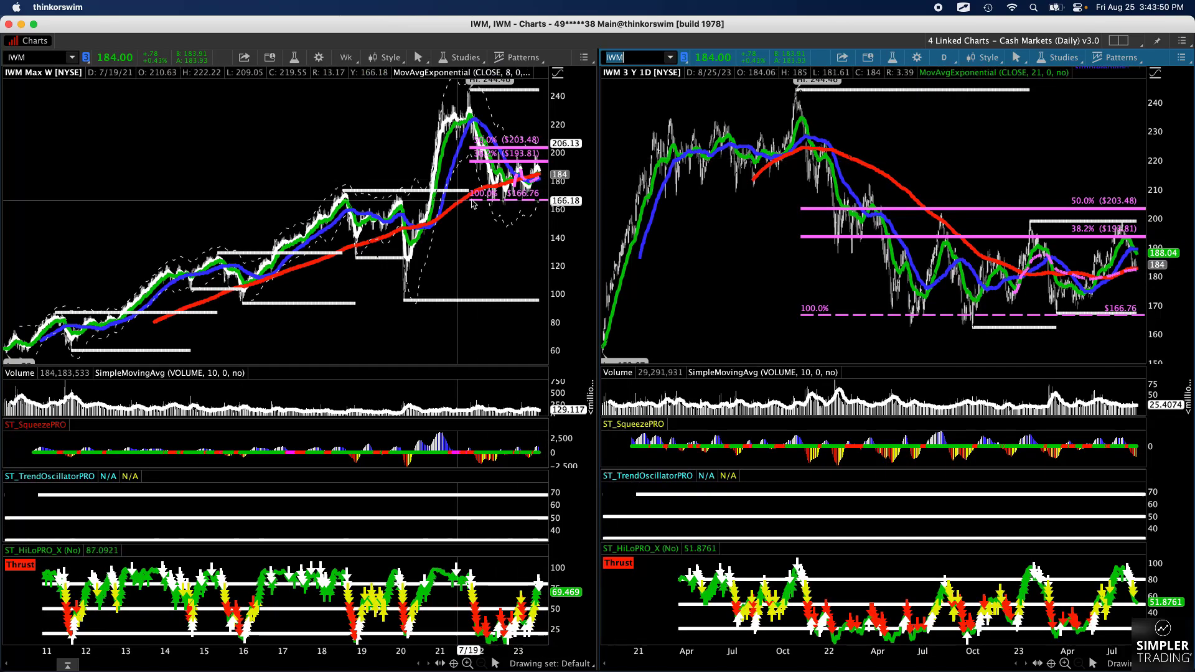
left_click(463, 231)
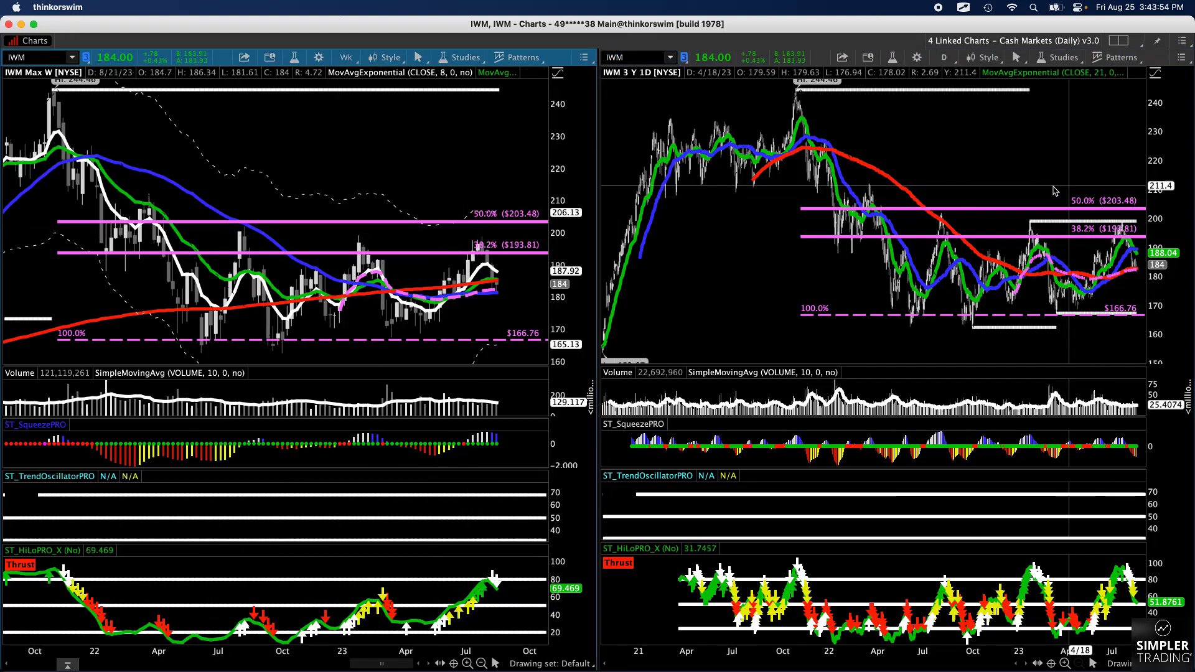
left_click_drag(1015, 199, 1142, 200)
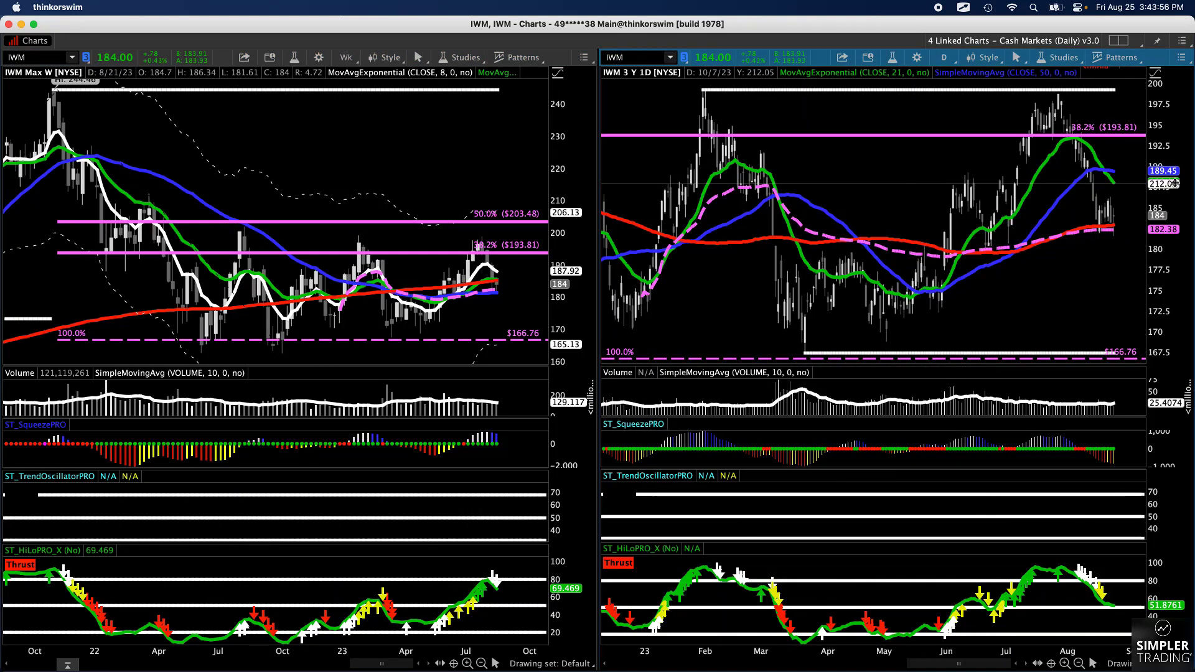
left_click_drag(682, 236, 1088, 255)
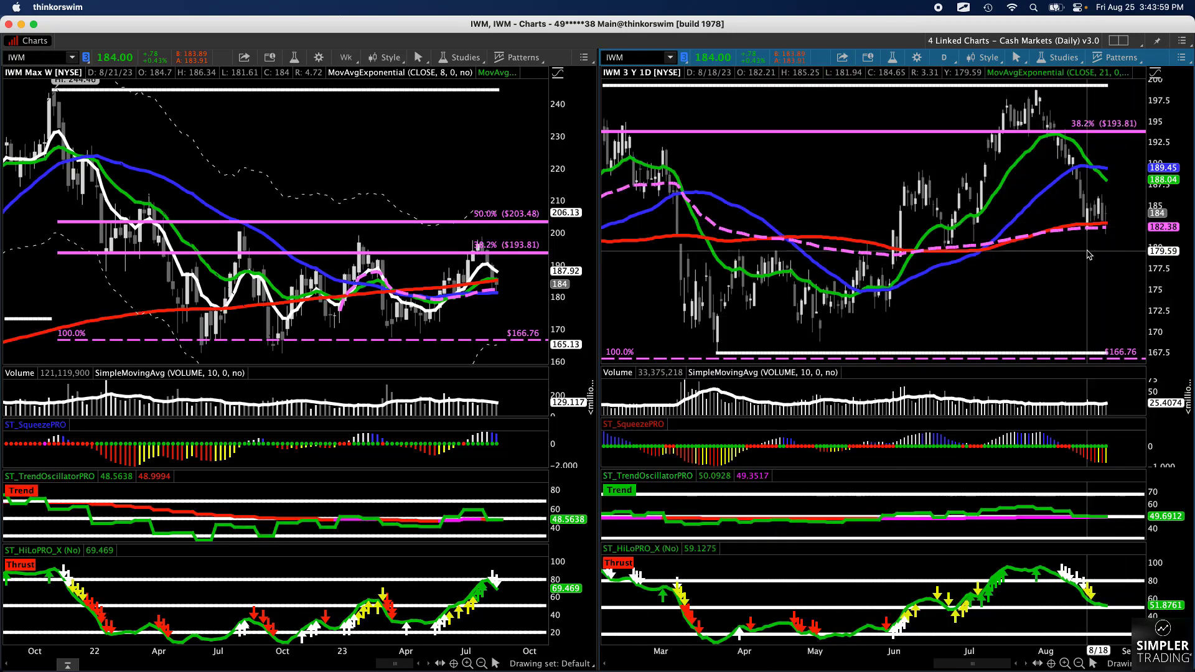
Turn on the screen annotation tools, mark the sideways price range on the weekly IWM chart since mid-2022, and clear it.
left_click(967, 7)
left_click(973, 26)
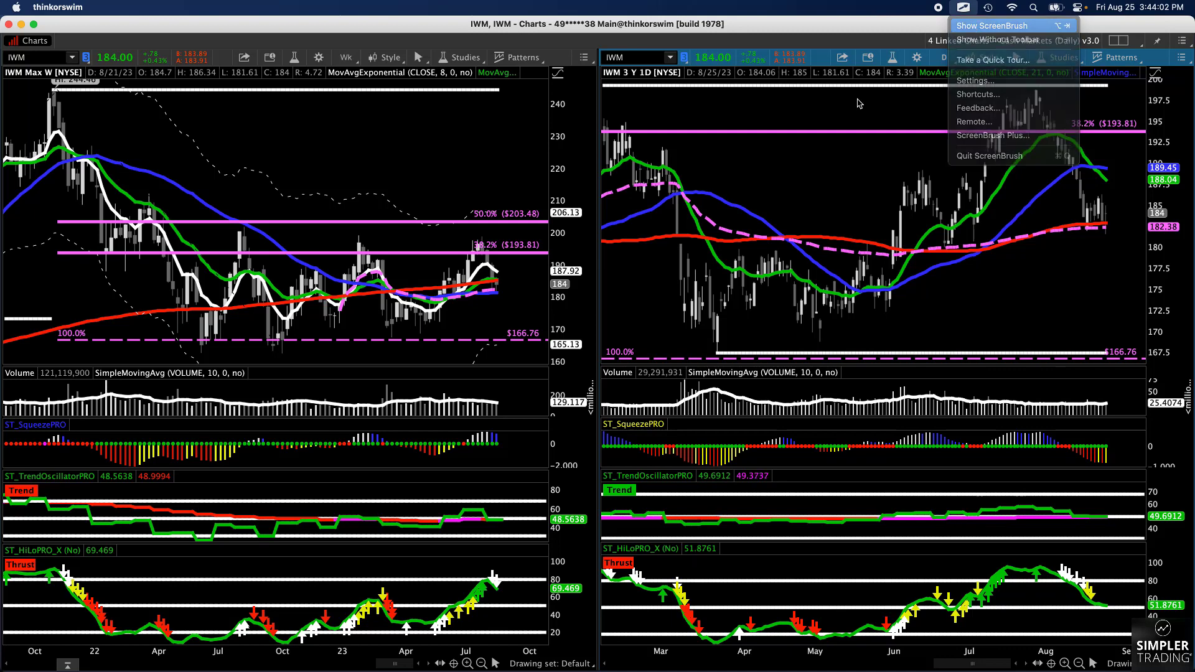
mouse_move(248, 266)
left_mouse_down()
mouse_move(423, 319)
mouse_move(523, 303)
mouse_move(548, 322)
left_mouse_up()
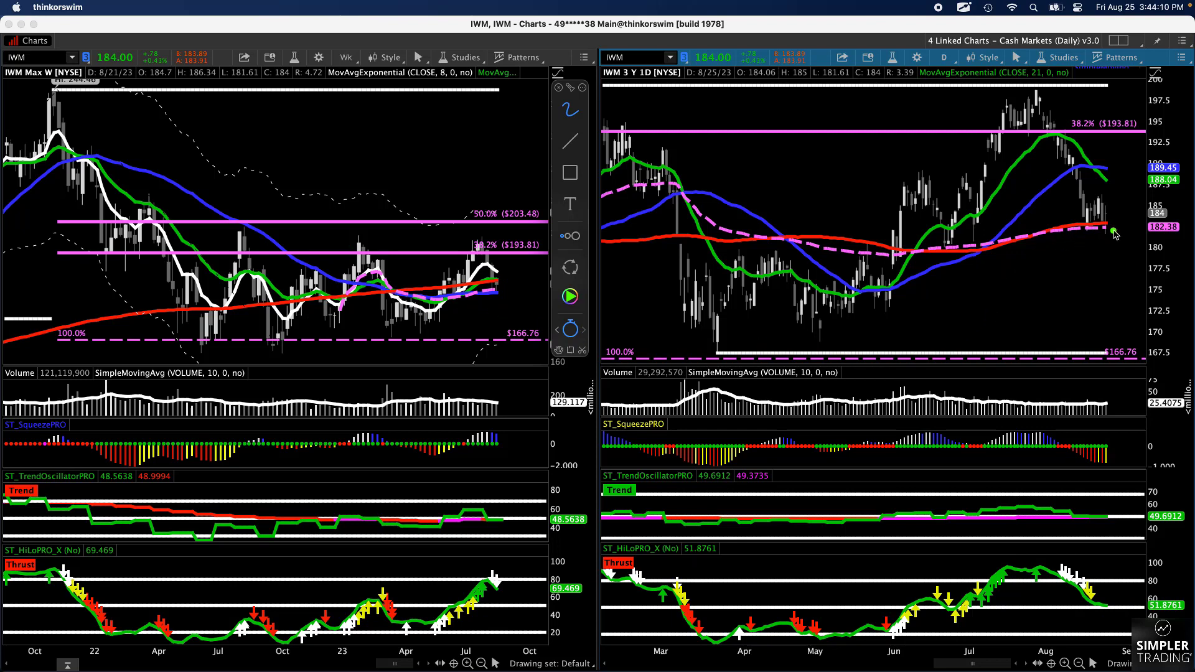
Mark the support under the latest daily candles, the rally from the late-June low and the March decline, and clear the marks.
left_click_drag(1083, 232, 1114, 234)
left_click_drag(1059, 197, 1079, 256)
mouse_move(955, 236)
left_mouse_down()
mouse_move(931, 250)
mouse_move(956, 260)
mouse_move(958, 231)
mouse_move(947, 251)
mouse_move(1028, 88)
left_mouse_up()
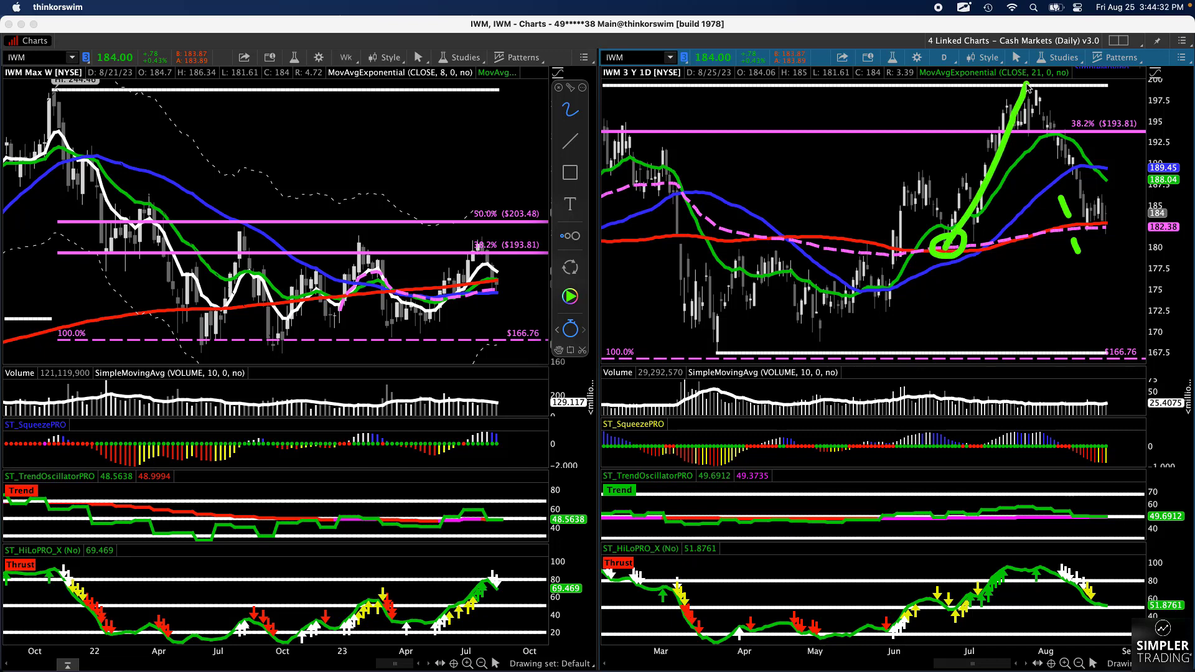
mouse_move(663, 179)
left_mouse_down()
mouse_move(678, 190)
mouse_move(713, 339)
left_mouse_up()
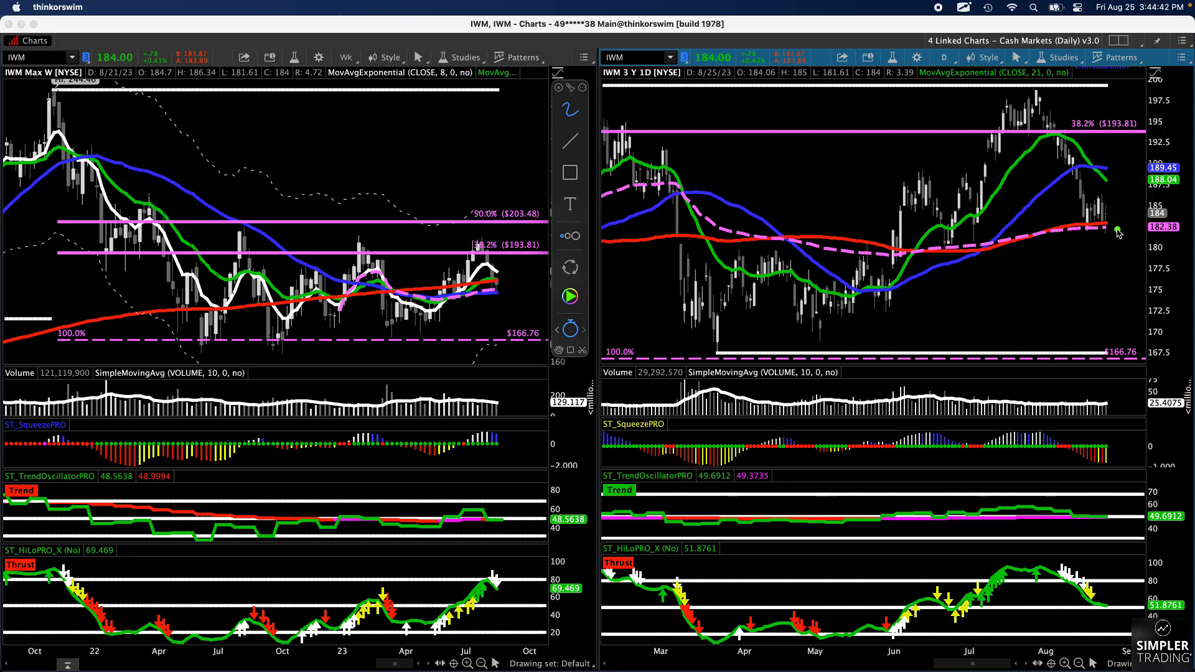
Underline the support just below the latest daily candles and highlight the zone along the 100.0% ($166.76) level.
left_click_drag(1093, 233, 1128, 237)
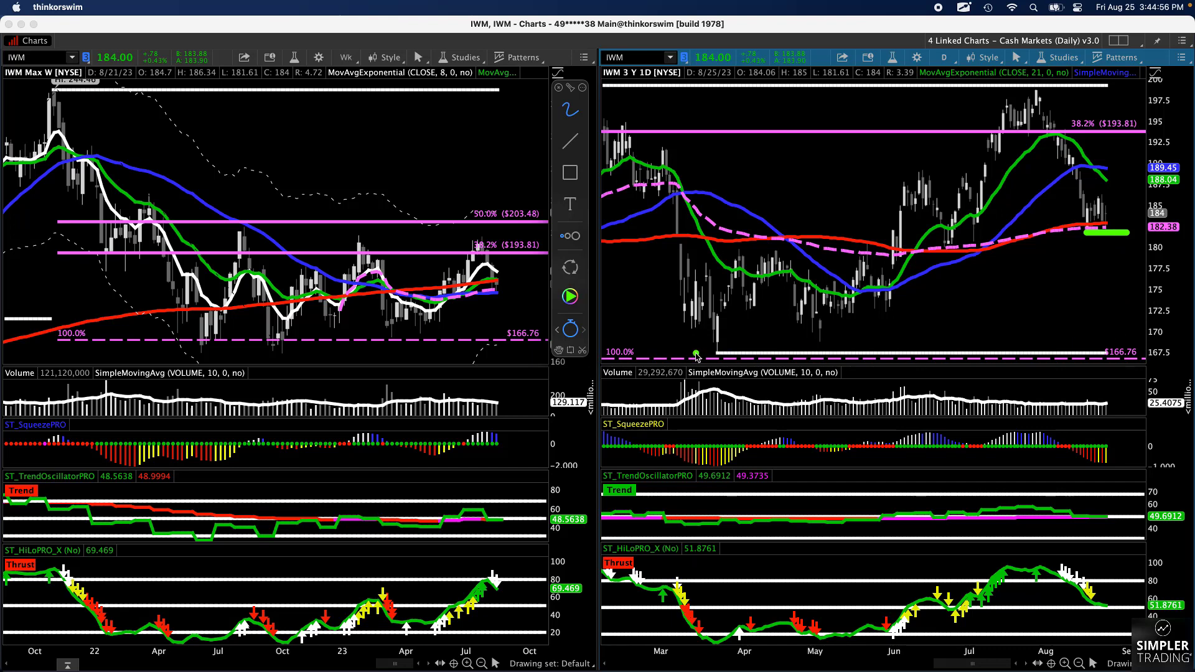
left_click_drag(696, 355, 1182, 353)
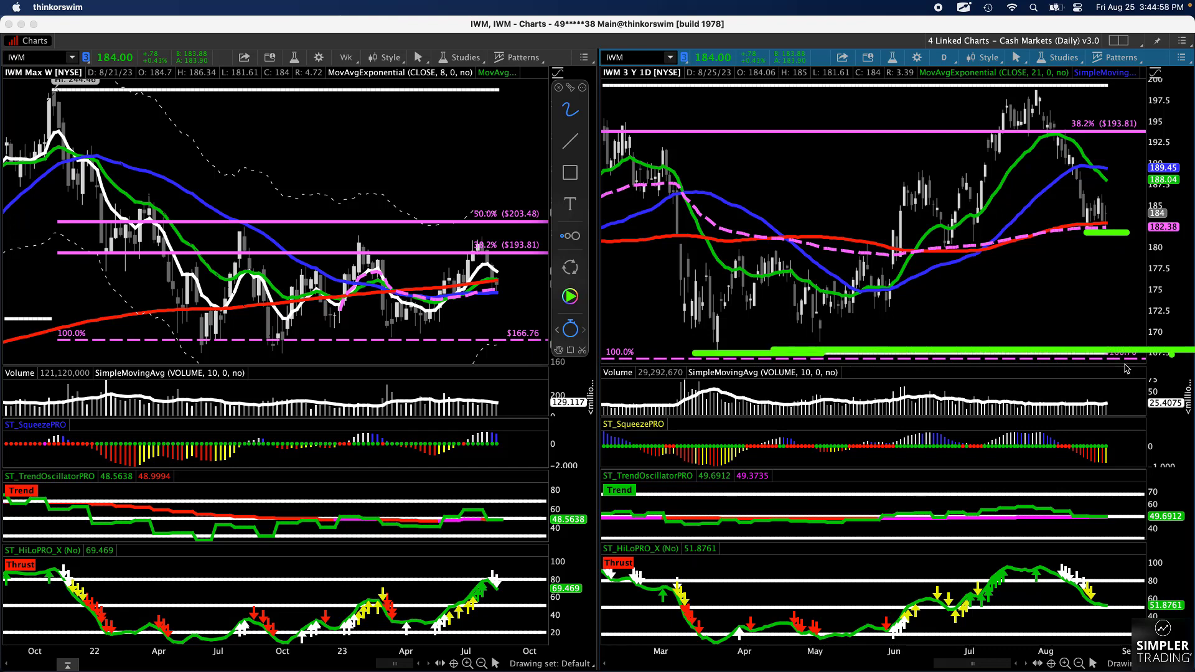
left_click_drag(697, 360, 1191, 355)
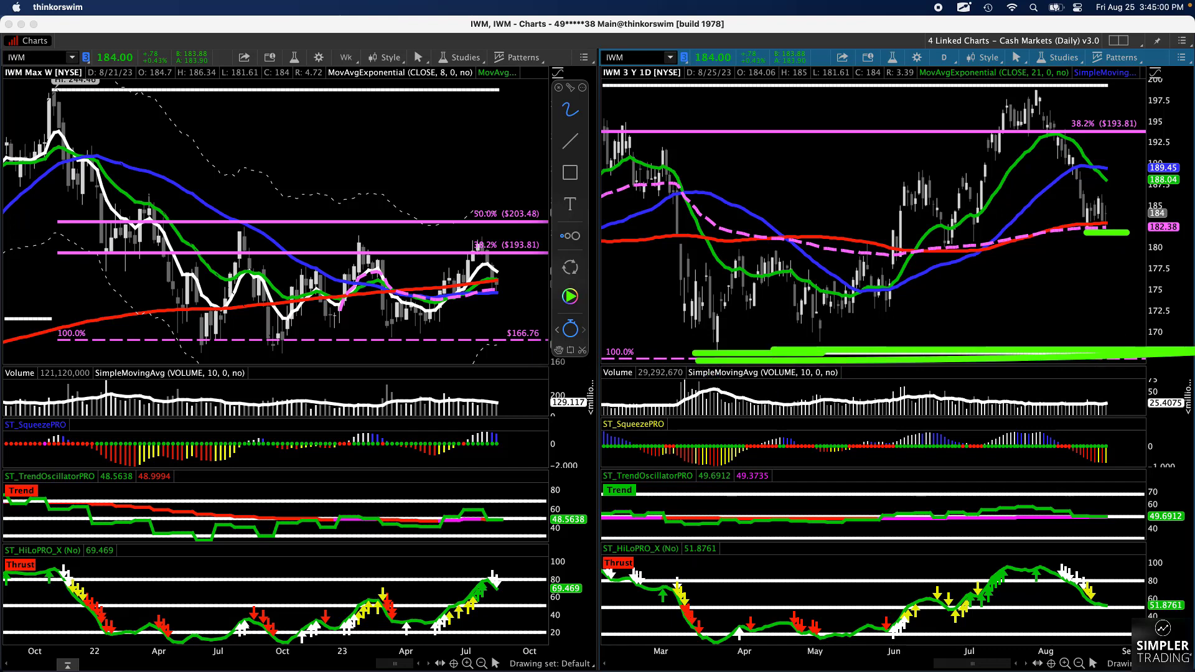
Draw an arc and a downward arrow from the underlined support to the 100.0% ($166.76) zone, and leave annotation mode.
mouse_move(1136, 239)
left_mouse_down()
mouse_move(1157, 266)
mouse_move(1159, 319)
mouse_move(1141, 338)
left_mouse_up()
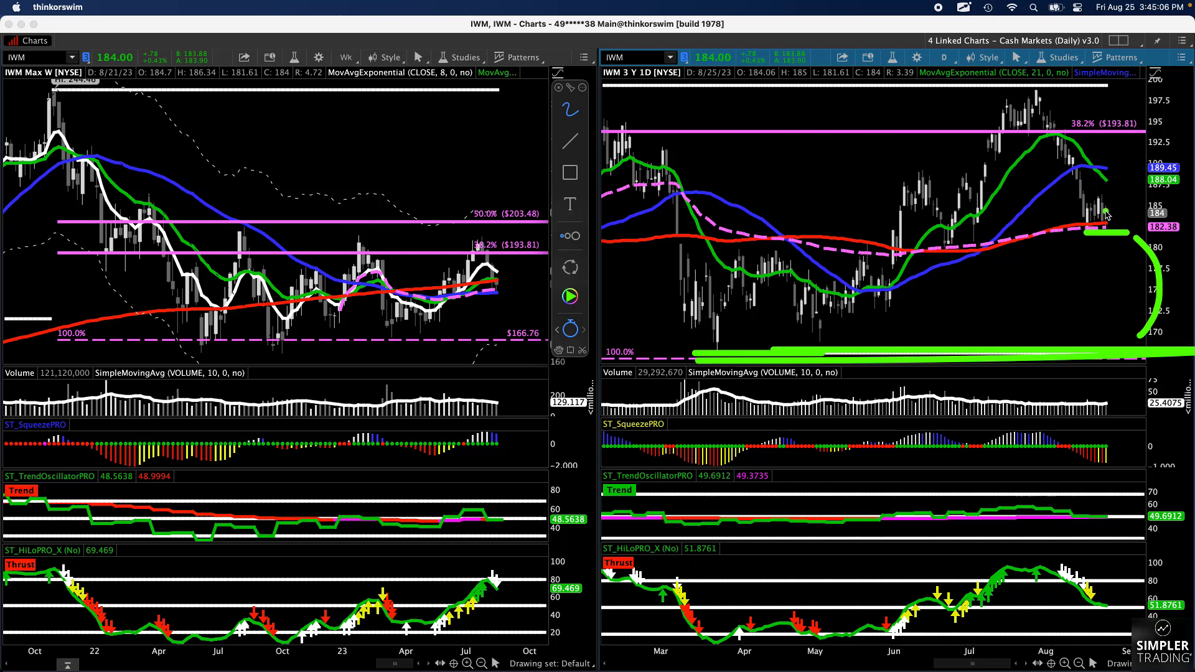
left_click(1114, 253)
left_click(1116, 249)
mouse_move(1117, 250)
left_mouse_down()
mouse_move(1121, 338)
mouse_move(1107, 313)
mouse_move(1121, 339)
mouse_move(1132, 317)
left_mouse_up()
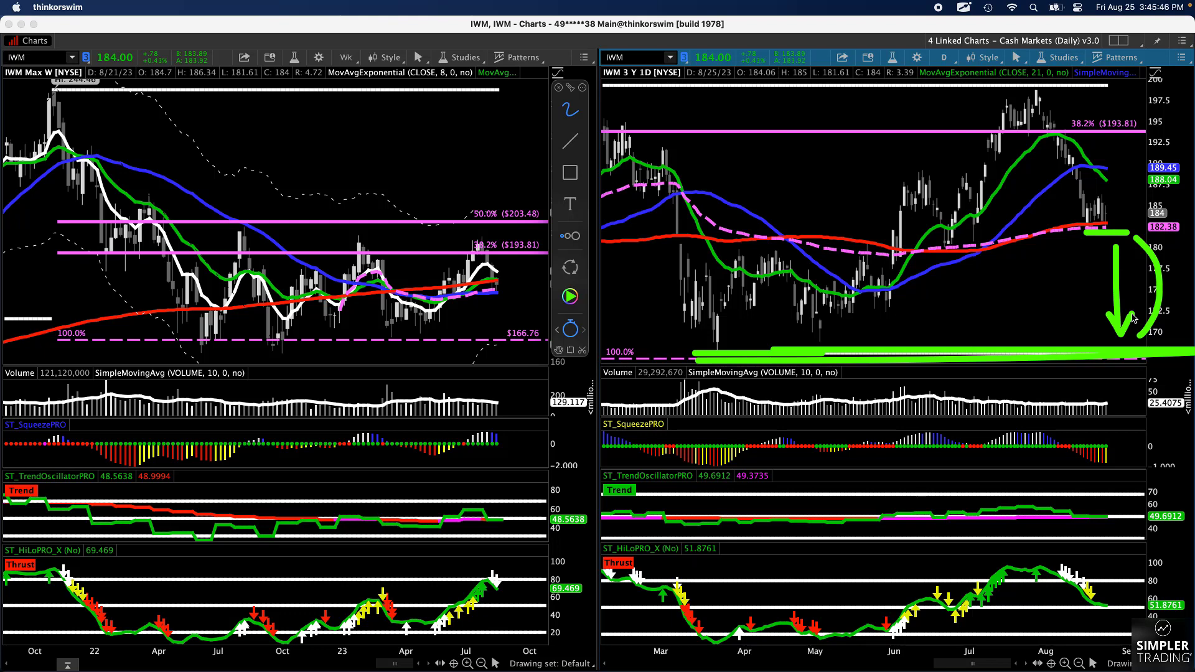
key("Escape")
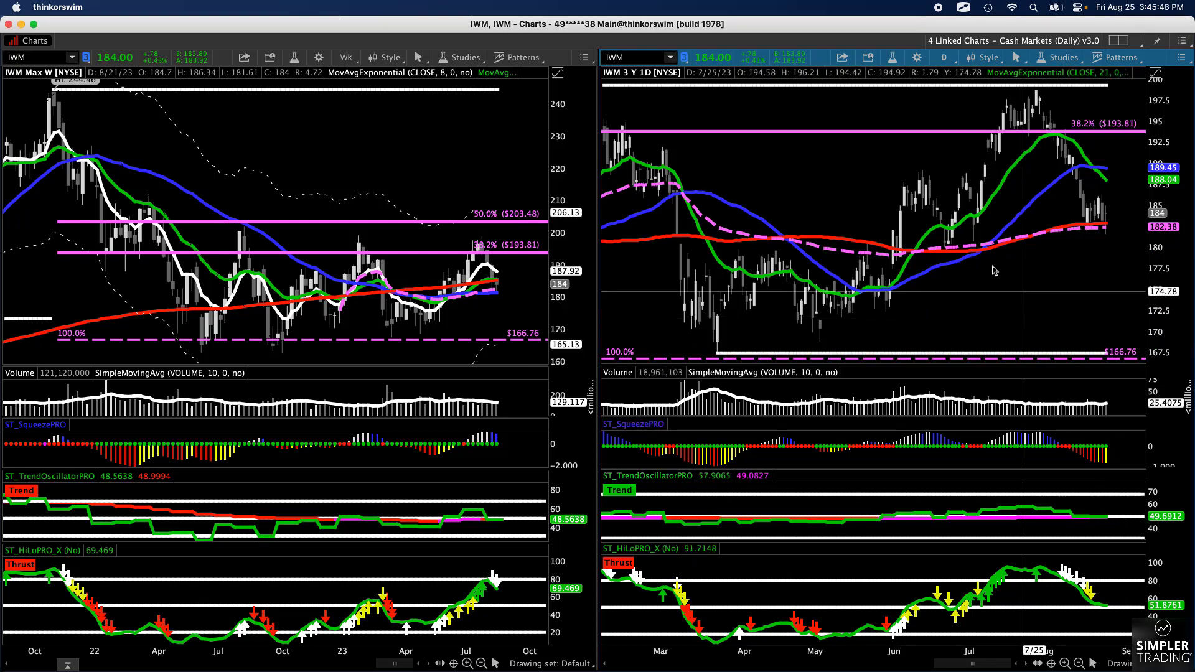